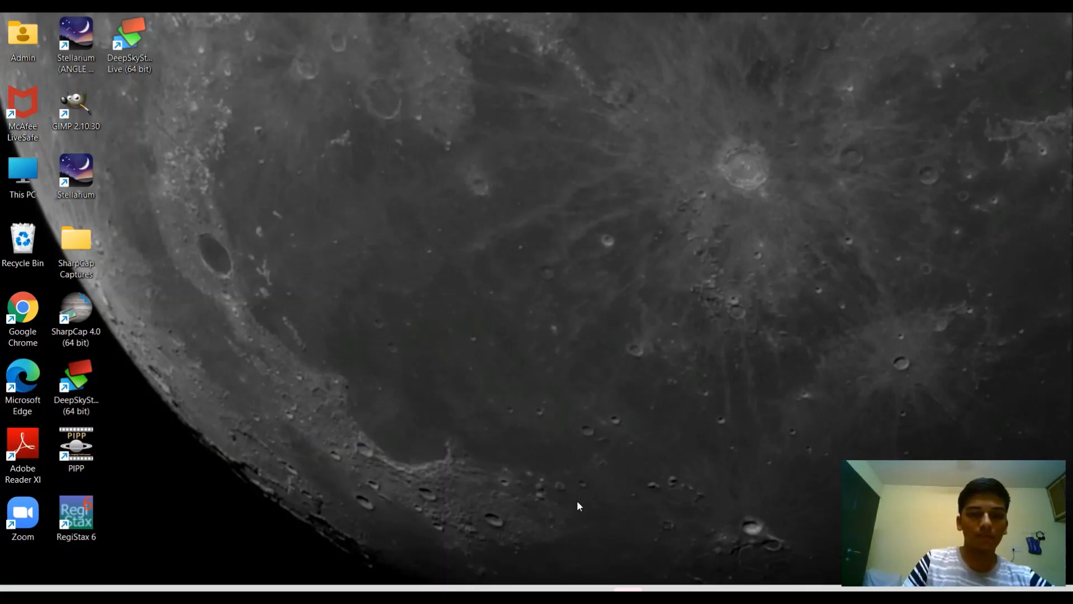
Open the 2022-03-15 Capture folder and play the 18_45_17 lunar video.
key(alt+Tab)
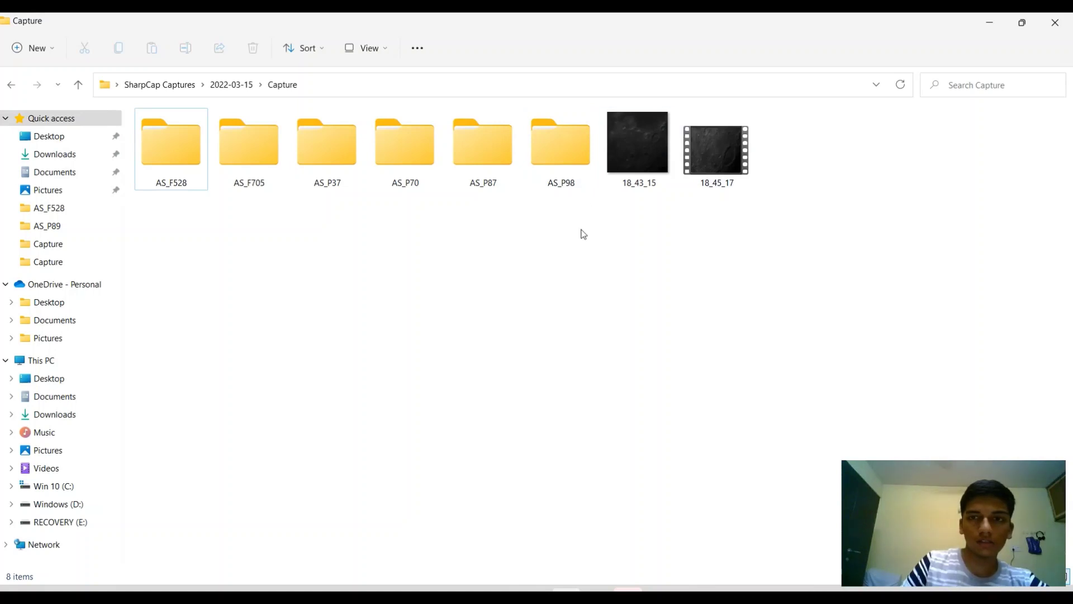
click(726, 152)
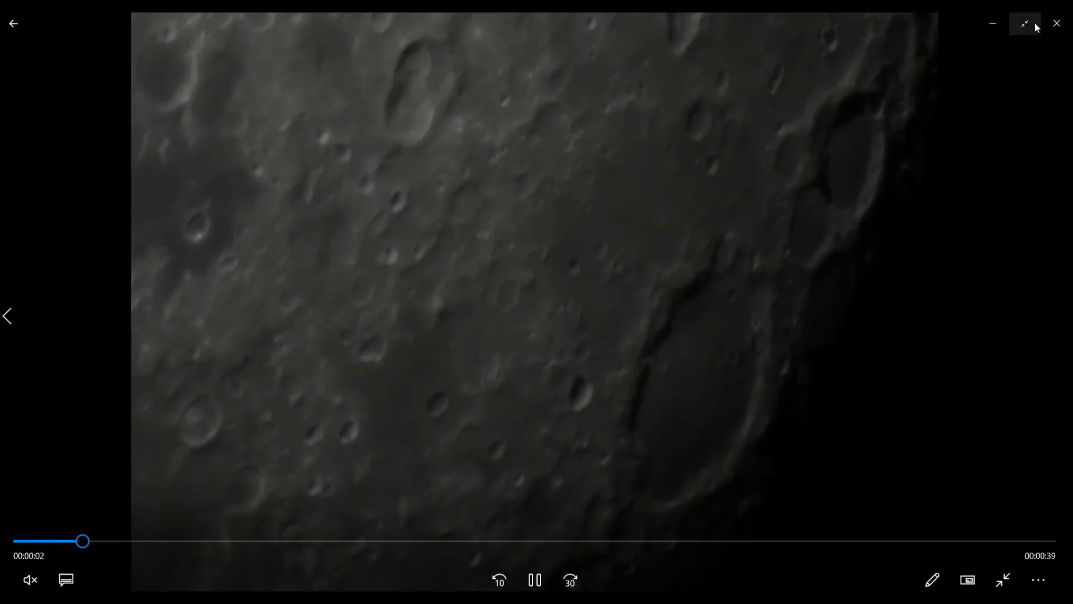
Exit full-screen, watch the 18_45_17 crater clip, then close Films & TV.
click(1035, 24)
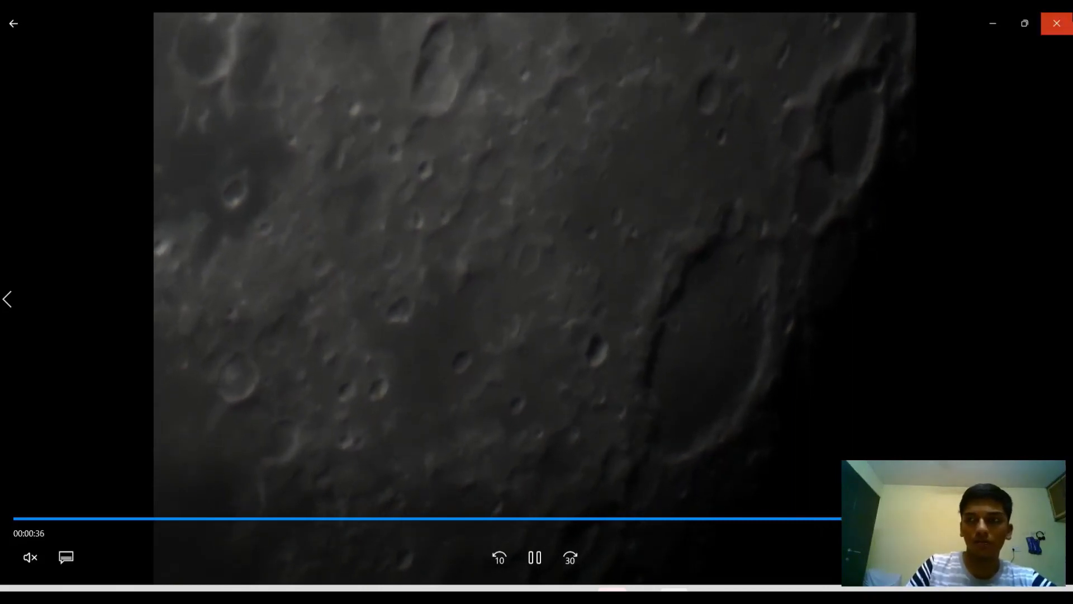
click(1056, 23)
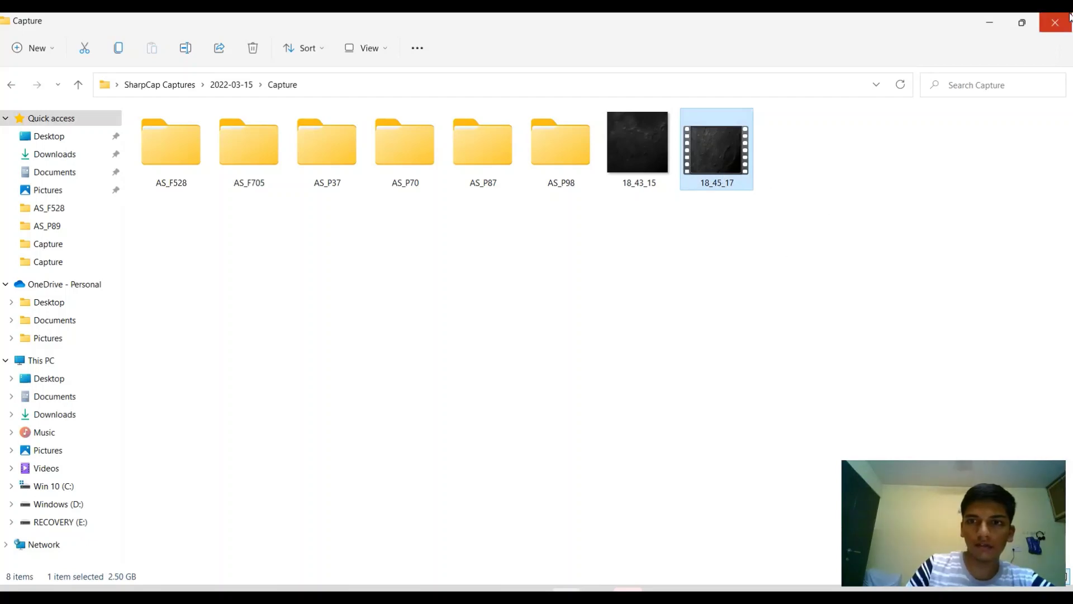
Close File Explorer, place Frame View left of the main AutoStakkert! window, and start 1) Open.
click(1071, 18)
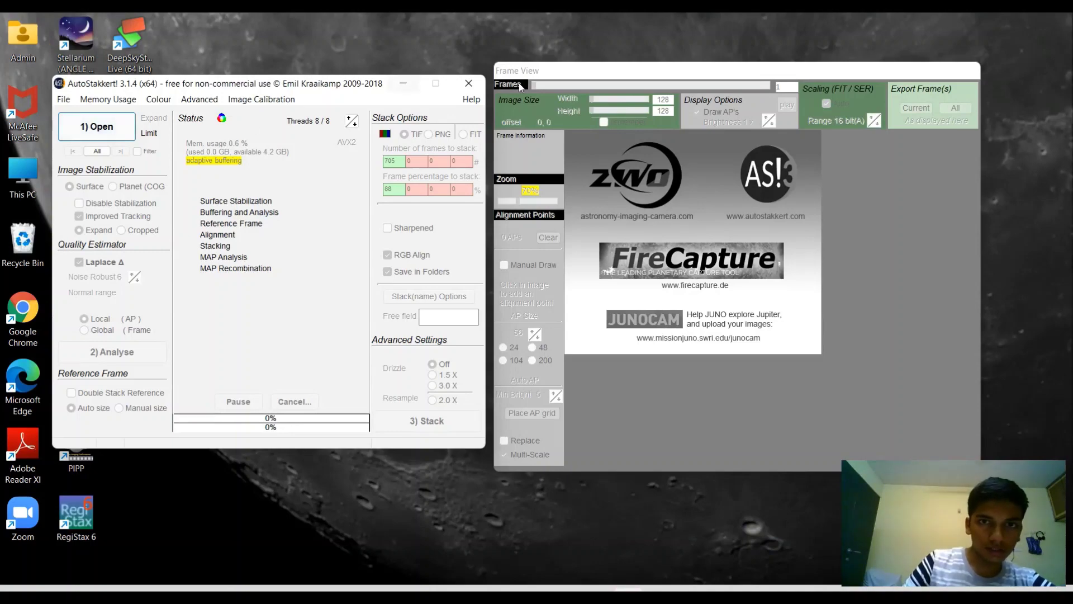
drag(541, 72, 25, 82)
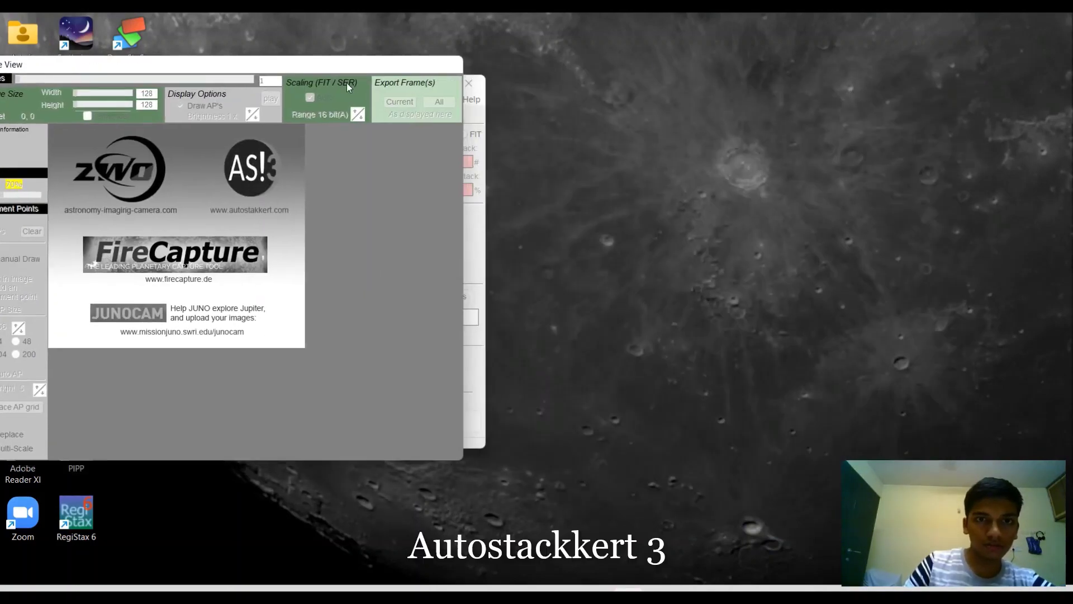
drag(347, 83, 381, 232)
drag(286, 83, 876, 64)
drag(295, 230, 310, 87)
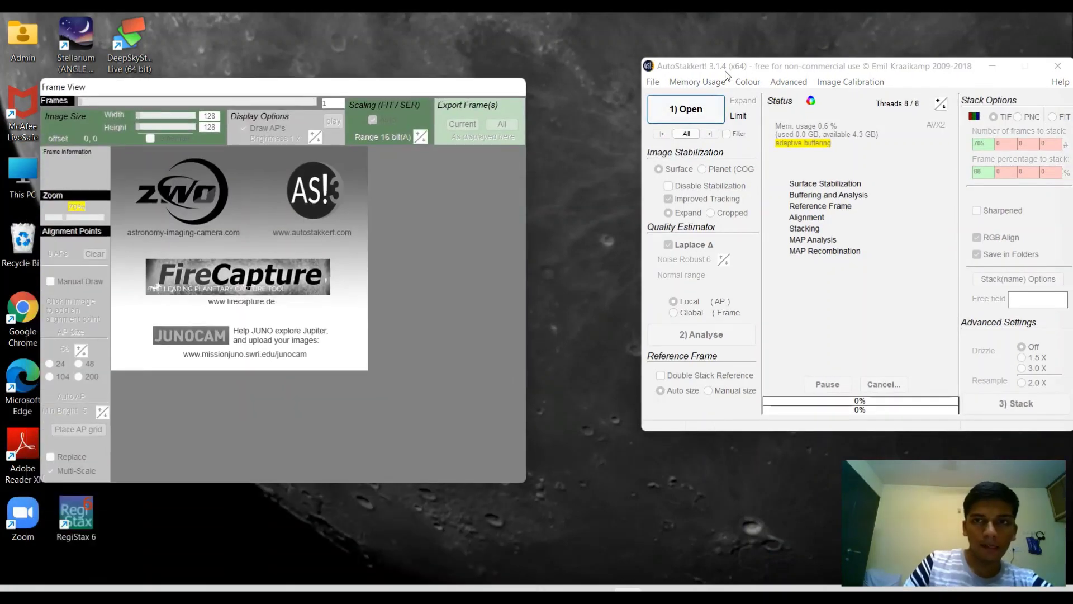
drag(727, 73, 620, 112)
click(610, 151)
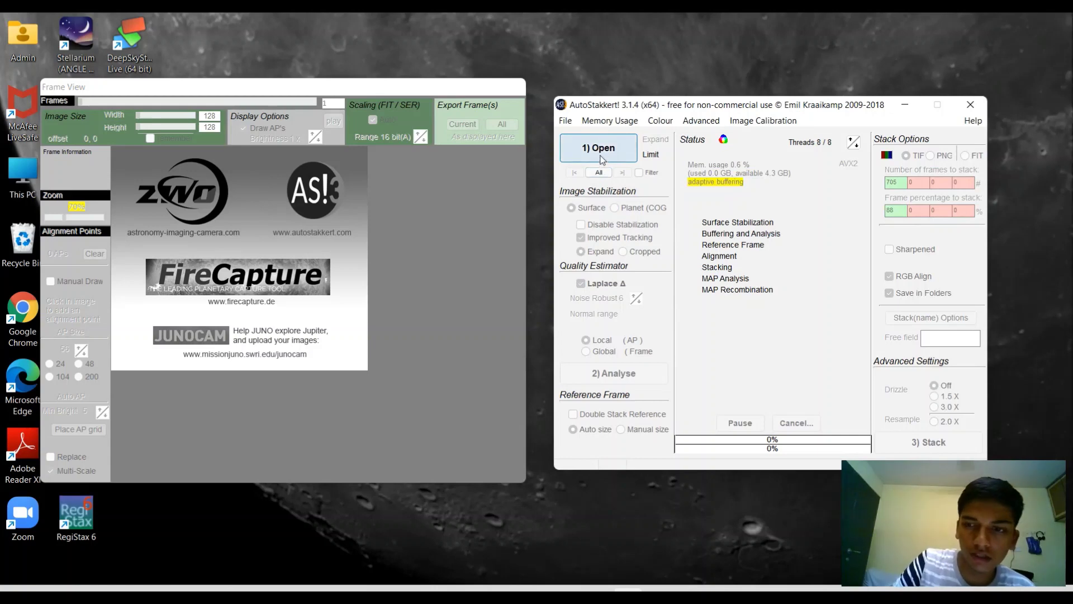
Load 18_45_17.avi from Desktop > SharpCap Captures > 2022-03-15 > Capture.
click(602, 154)
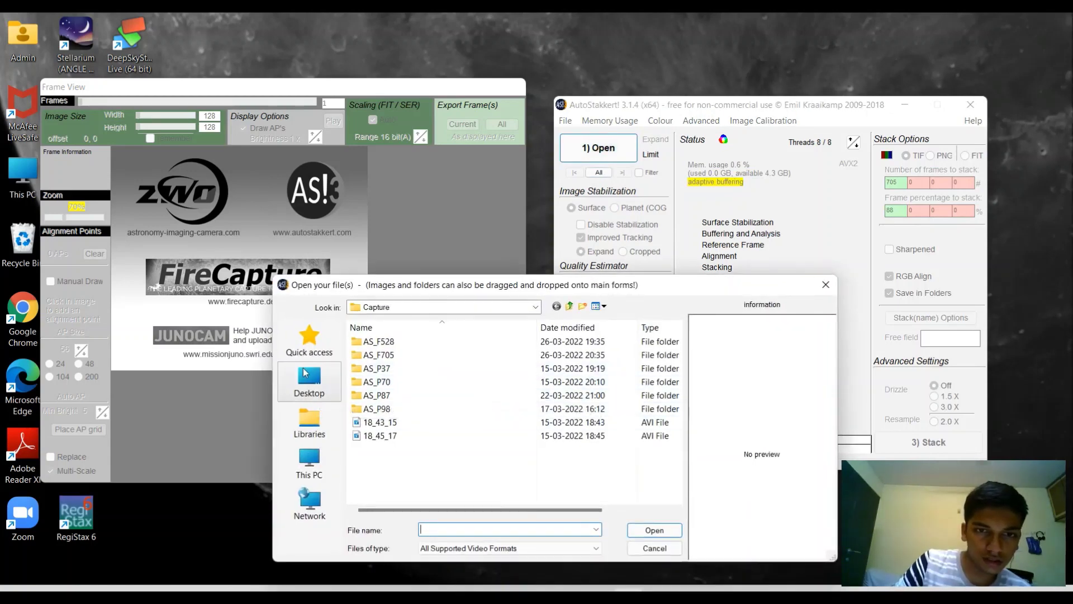
click(309, 380)
double_click(587, 412)
scroll(502, 451, down, 5)
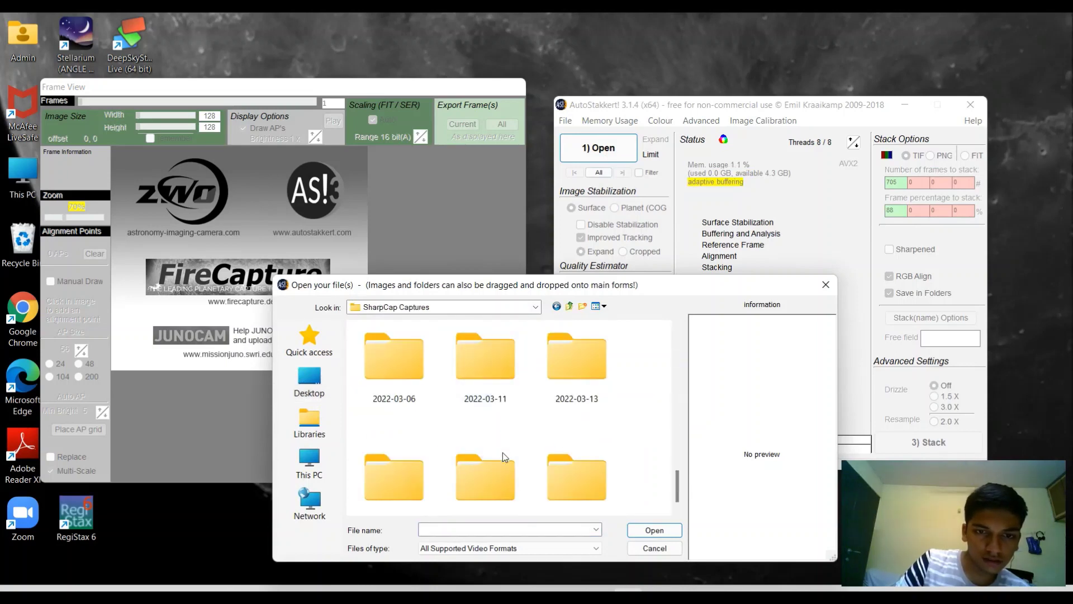
double_click(482, 475)
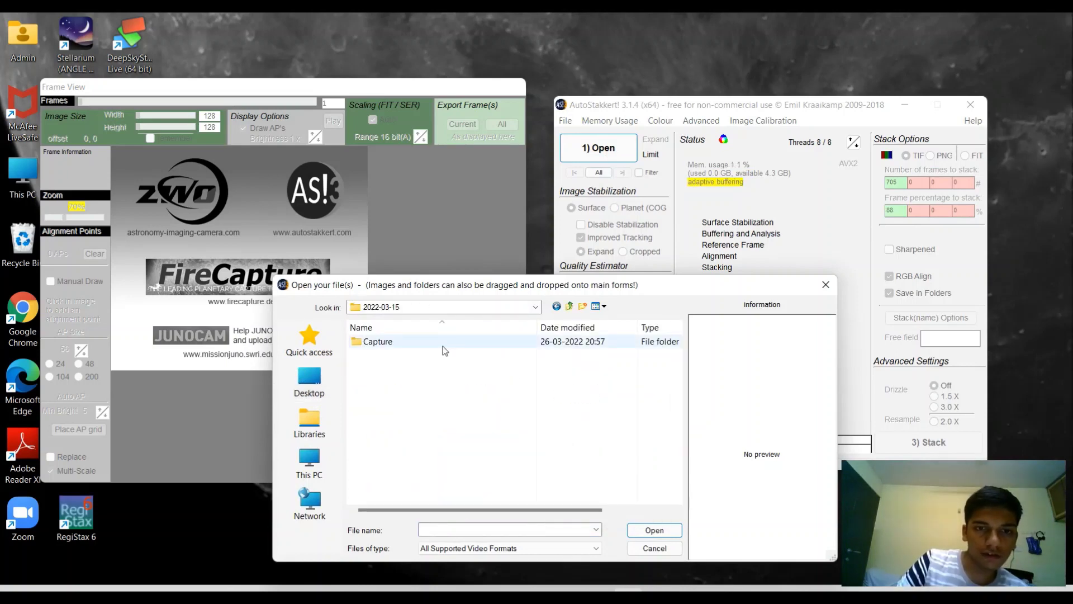
double_click(442, 347)
scroll(442, 347, down, 2)
click(485, 474)
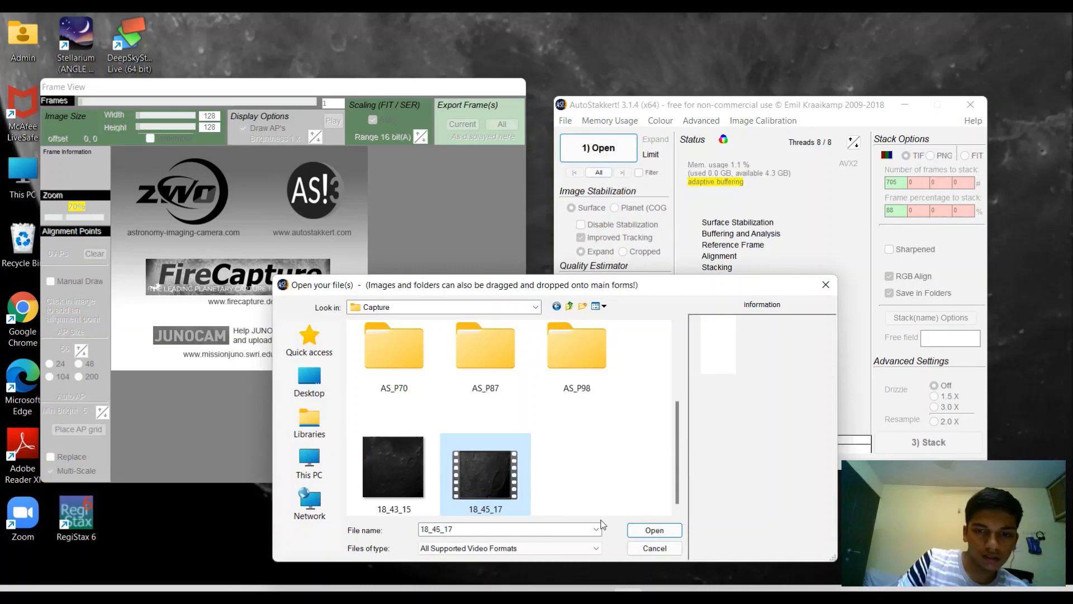
click(652, 531)
Set the frame preview zoom to 90% and arrange it beside the main window.
click(89, 217)
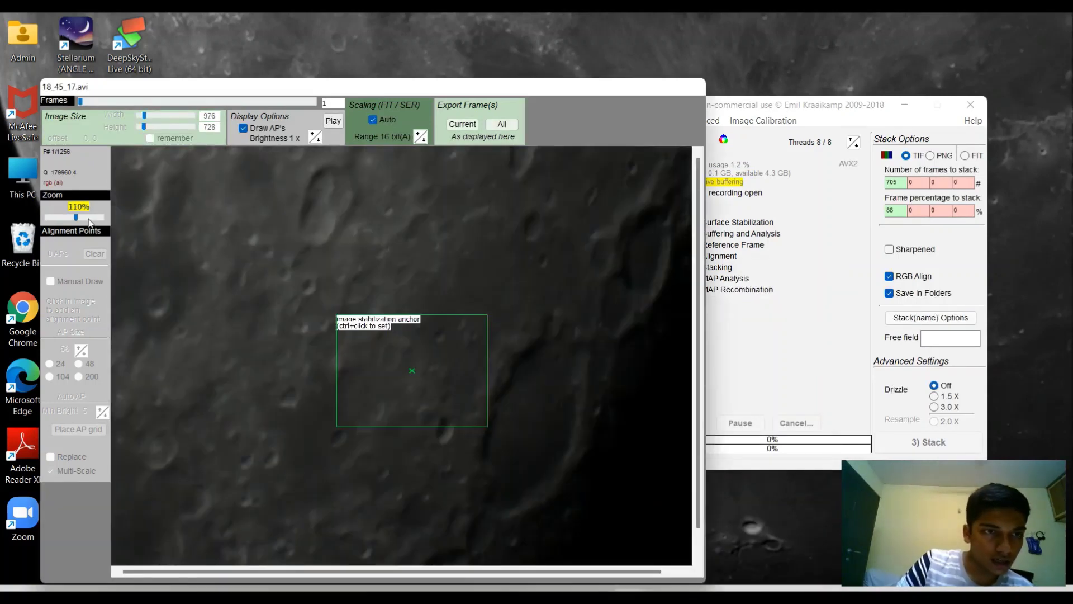
drag(420, 90, 357, 48)
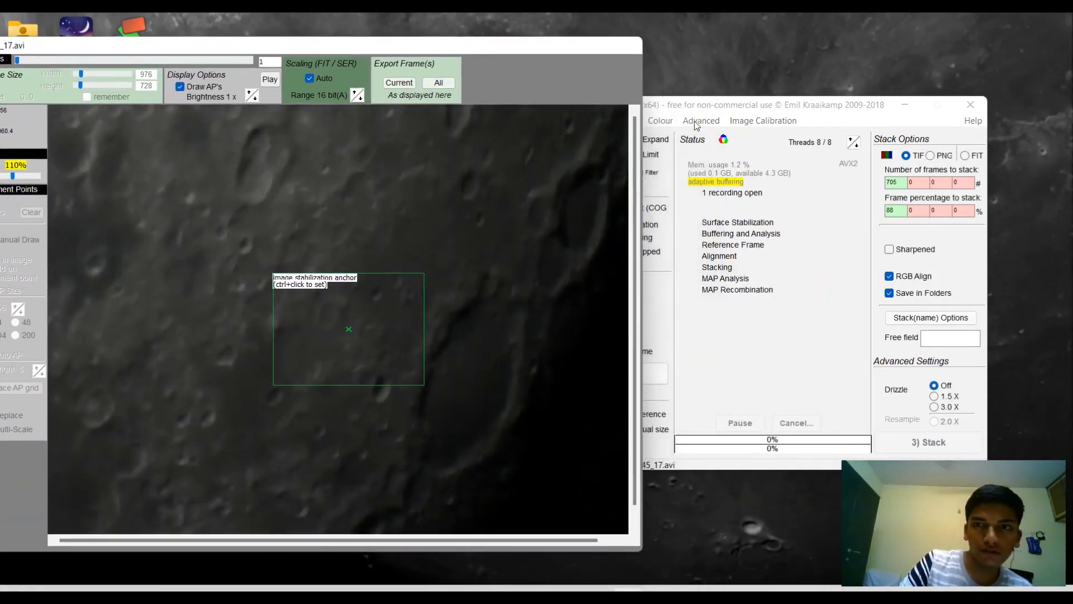
click(746, 120)
click(757, 106)
drag(756, 106, 821, 76)
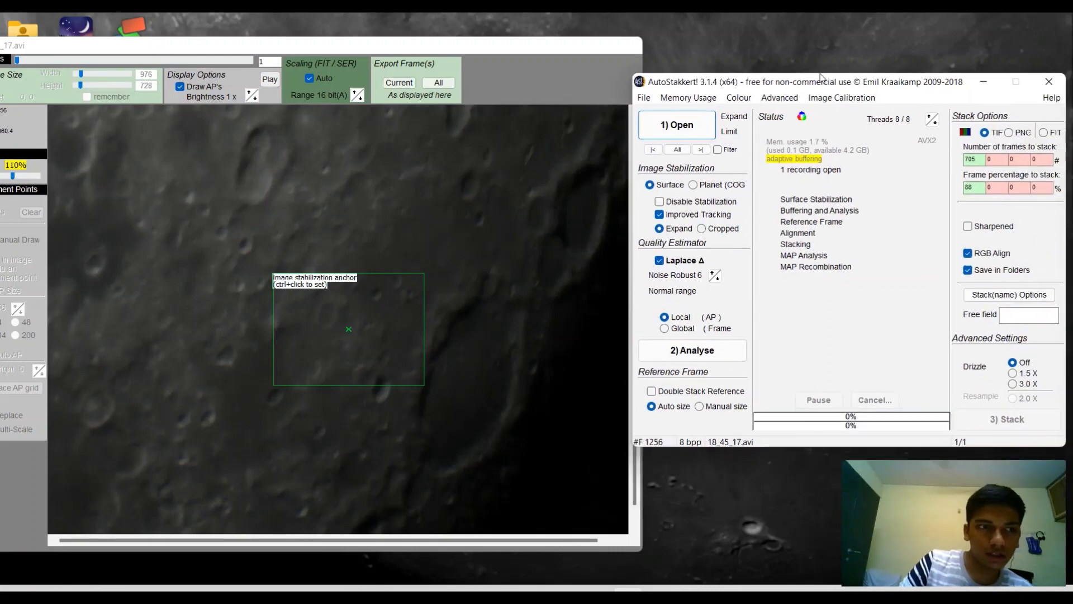
drag(447, 49, 471, 48)
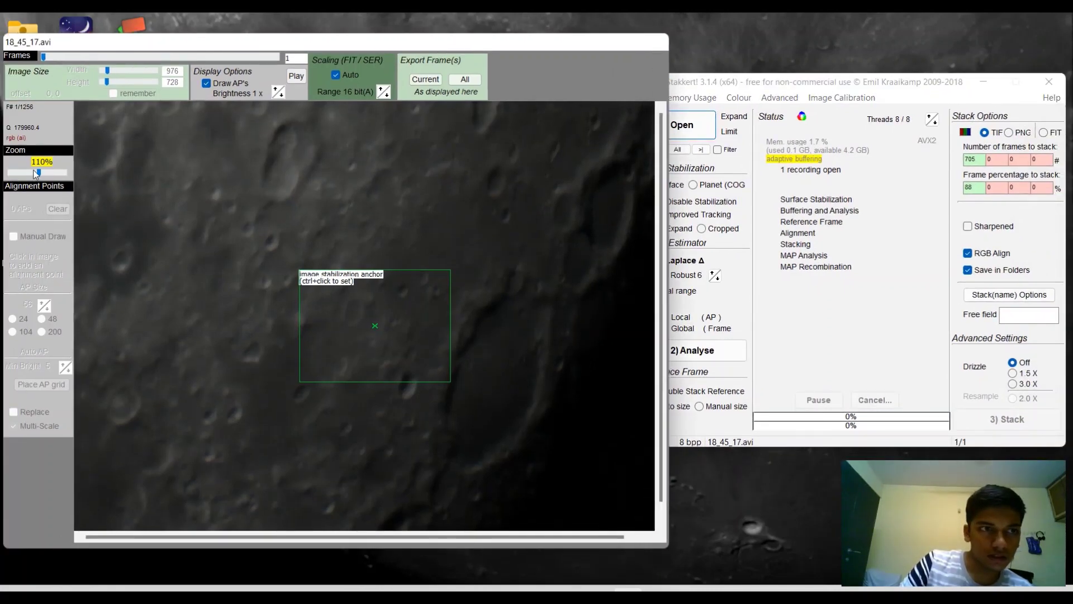
drag(37, 174, 34, 175)
drag(732, 83, 705, 68)
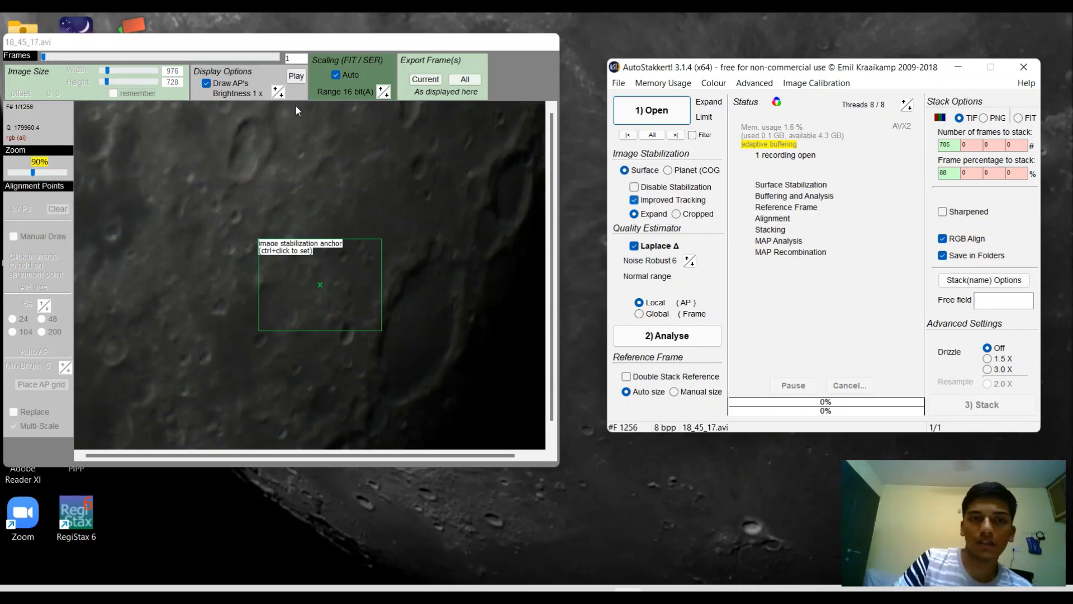
Choose Cropped stabilization output and change the 88% frame percentage to 0.
click(318, 284)
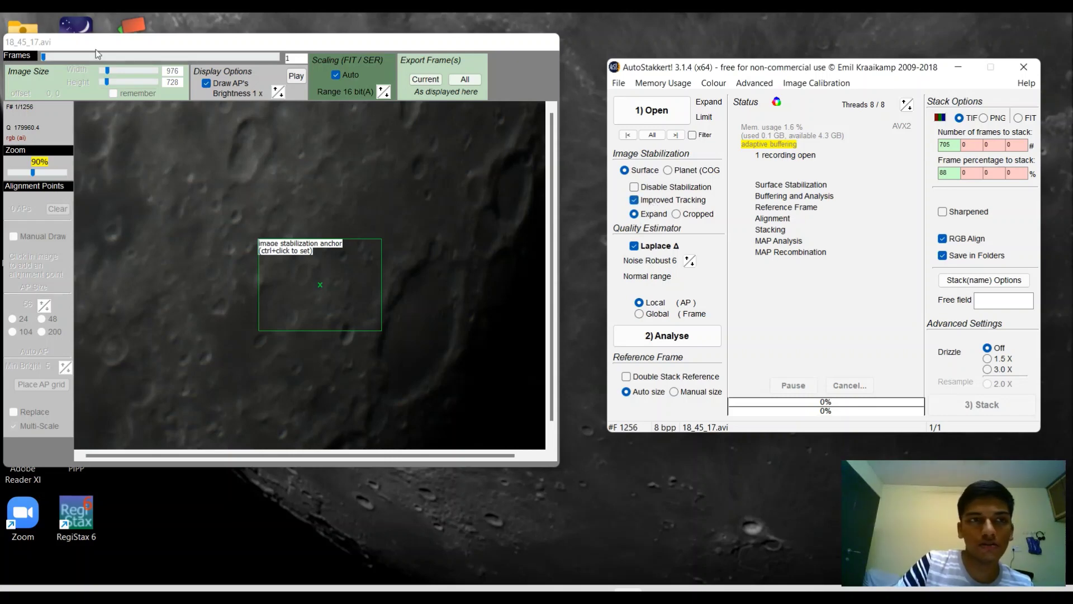
mouse_move(43, 57)
mouse_down()
mouse_move(81, 58)
mouse_move(43, 60)
mouse_up()
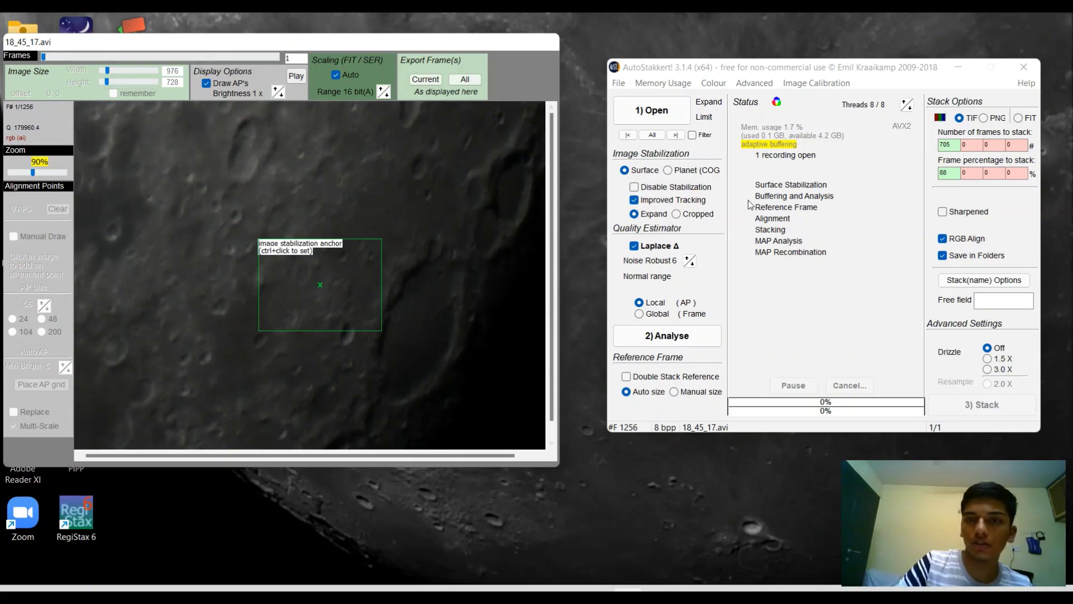
click(677, 214)
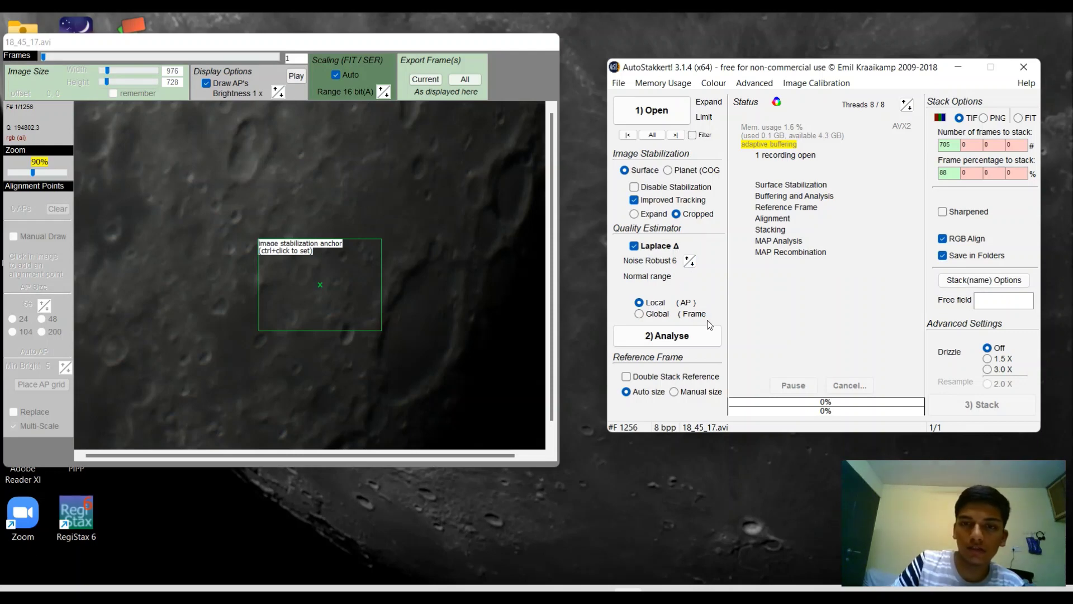
click(951, 172)
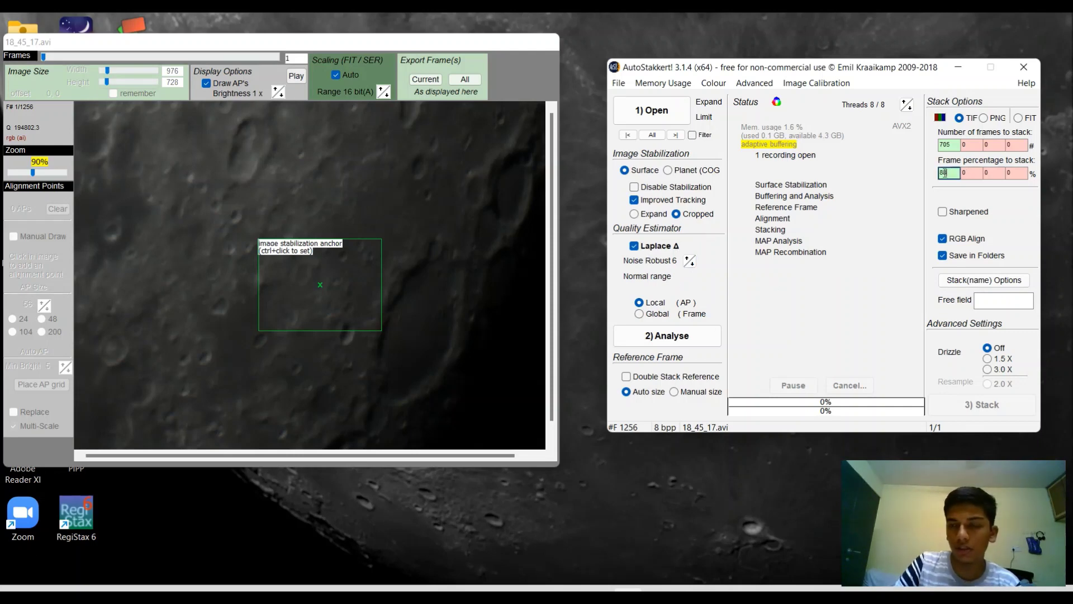
key(BackSpace)
text(0)
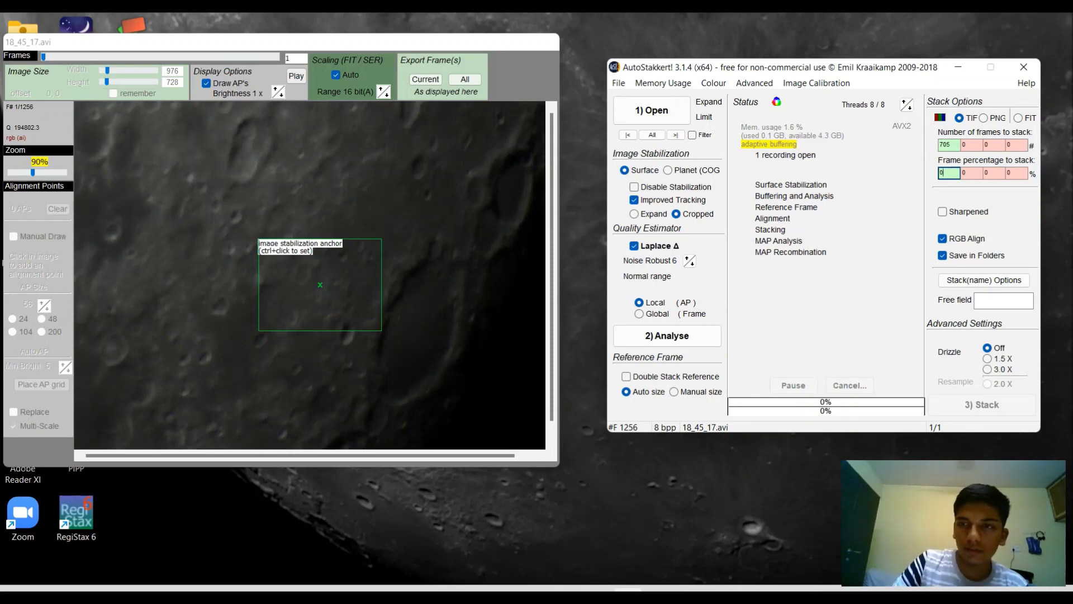
click(958, 145)
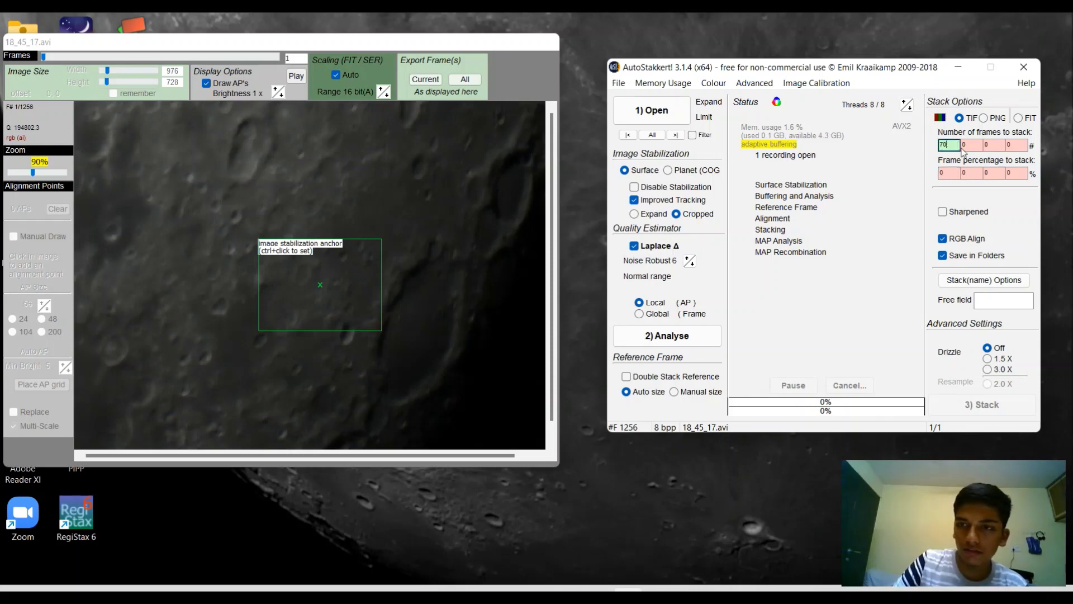
Run 2) Analyse on 18_45_17.avi to stabilise and rank all frames.
click(689, 337)
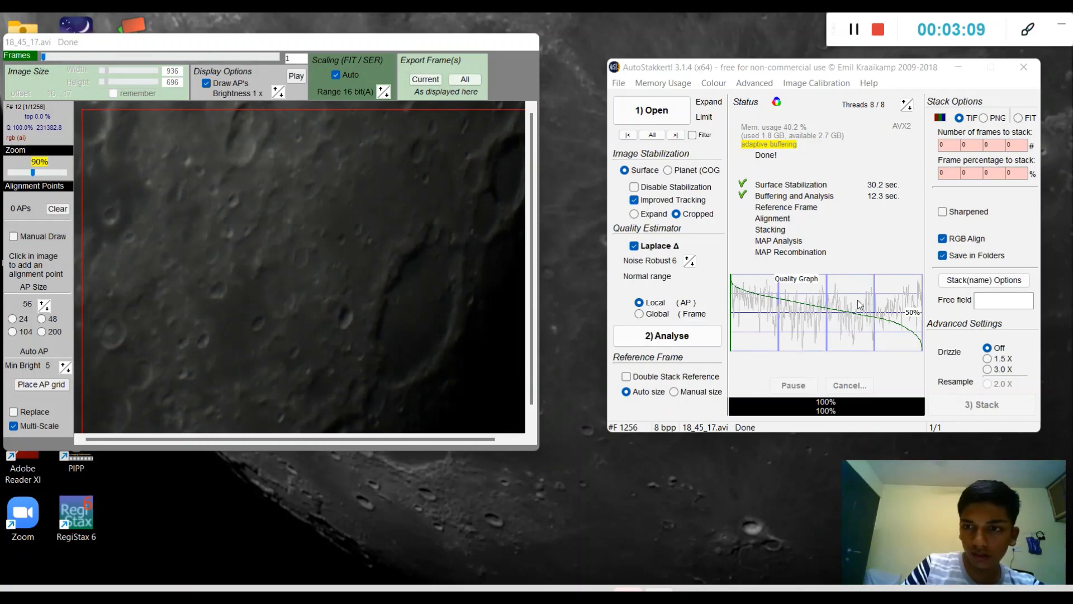
Preview frames ranked 712, 836, 687 and 982 on the quality graph, returning to 687.
click(839, 315)
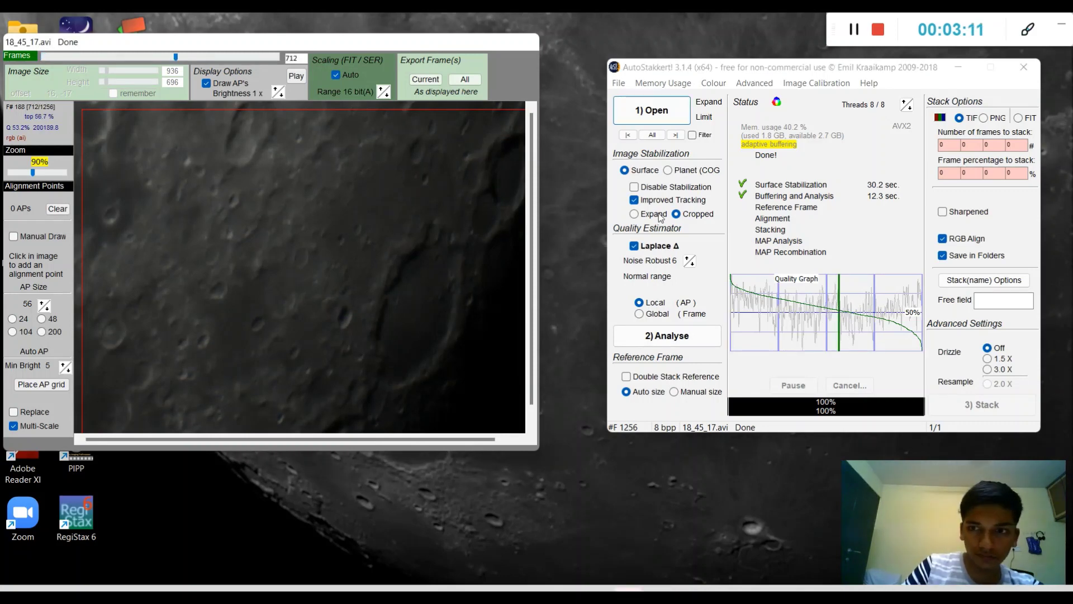
click(859, 294)
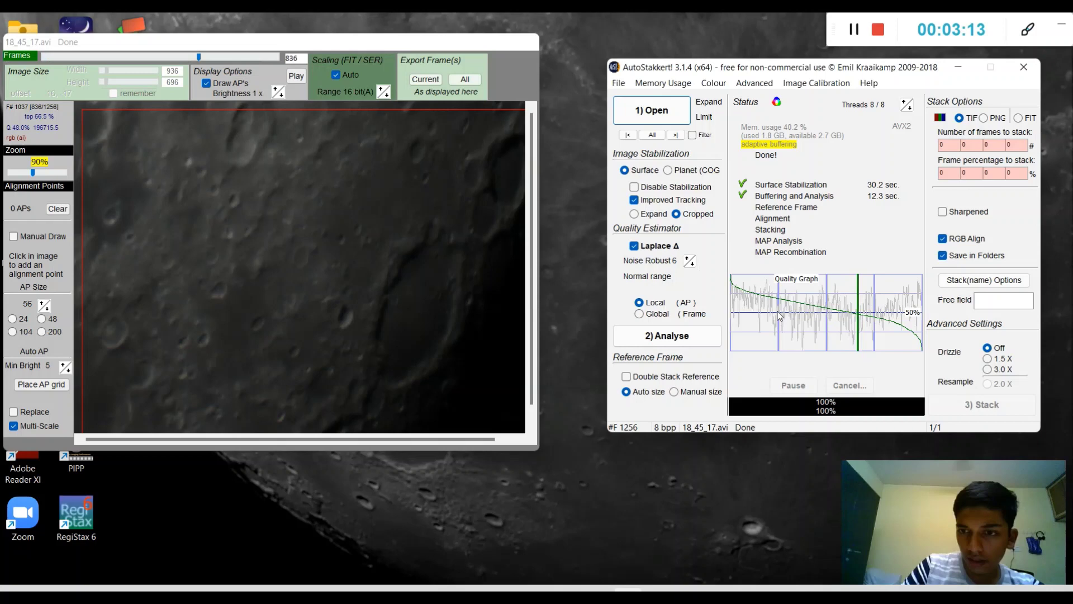
click(836, 308)
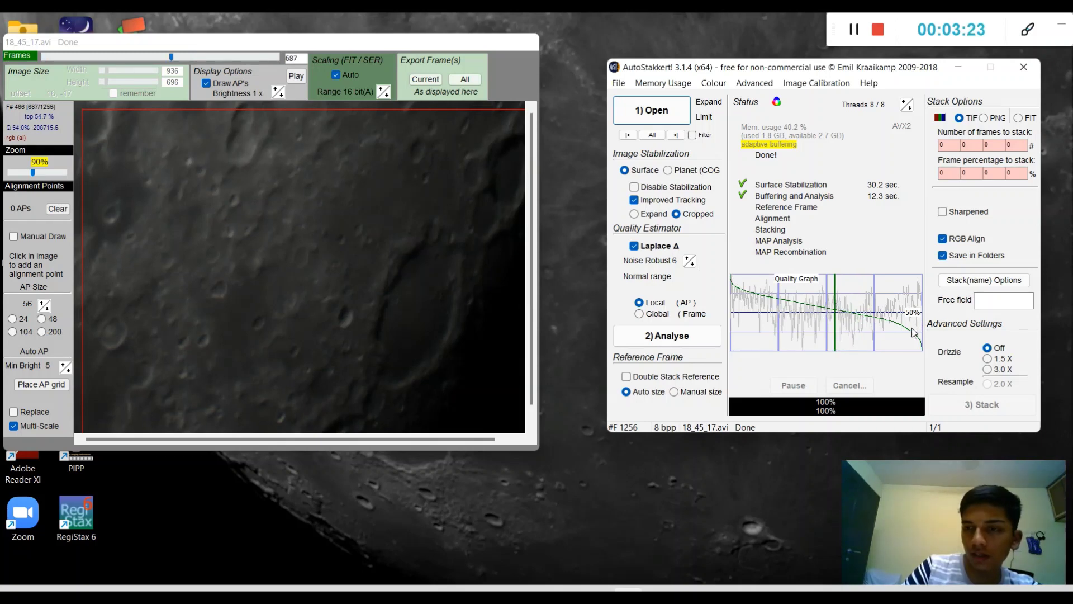
click(881, 314)
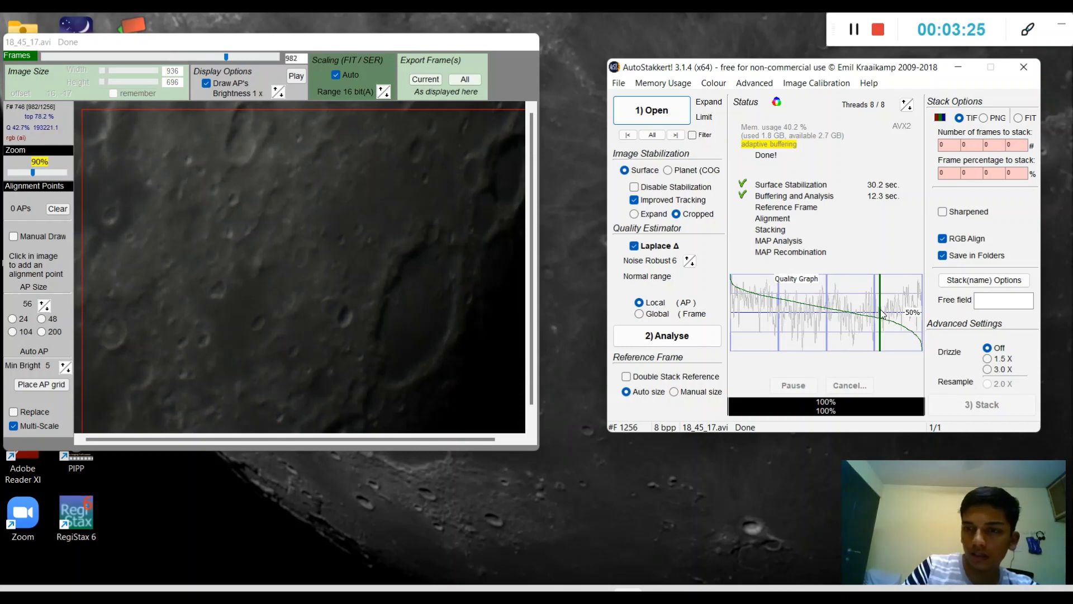
click(837, 308)
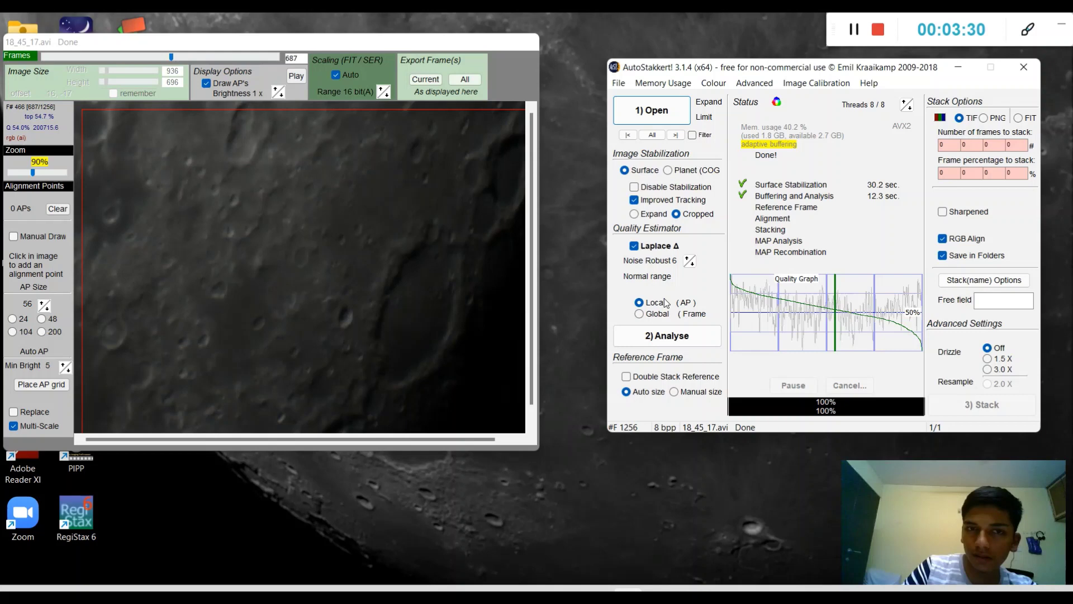
click(148, 47)
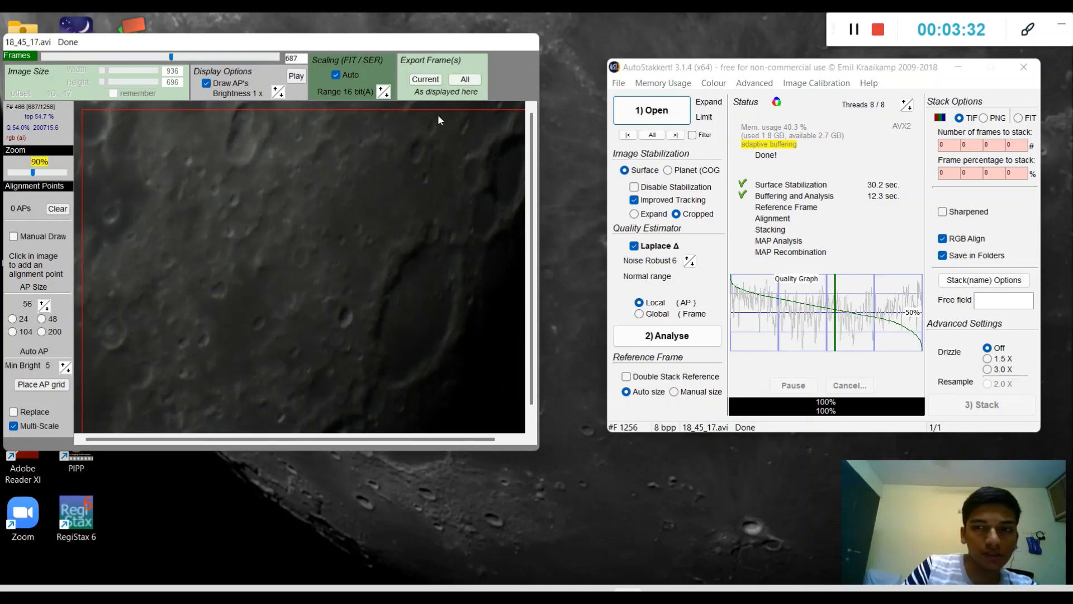
Set frame percentage to stack to 85 and number of frames to 687.
click(950, 172)
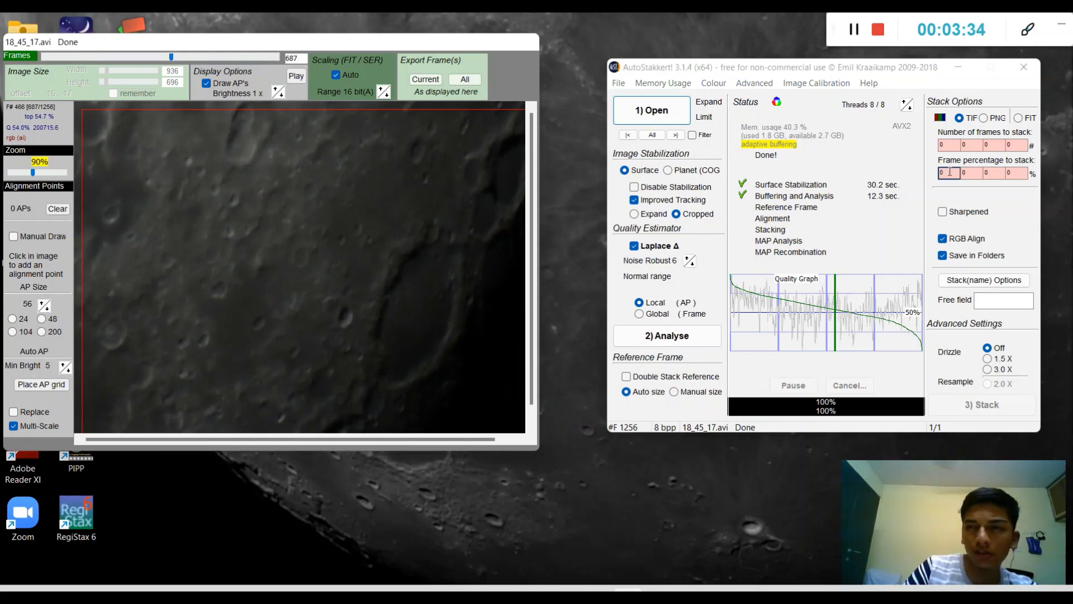
click(950, 174)
key(BackSpace)
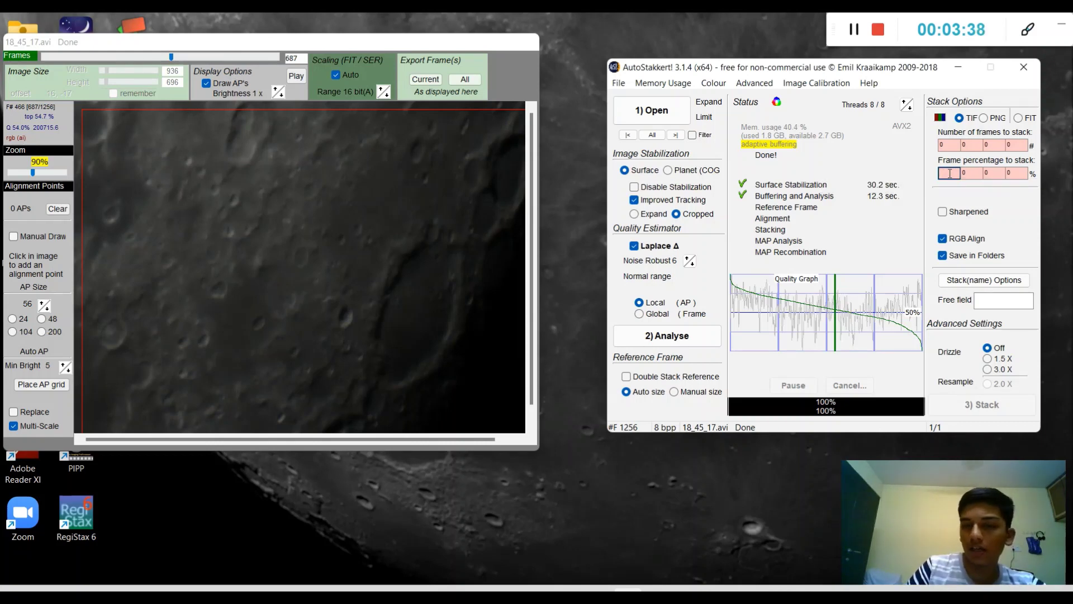
text(8)
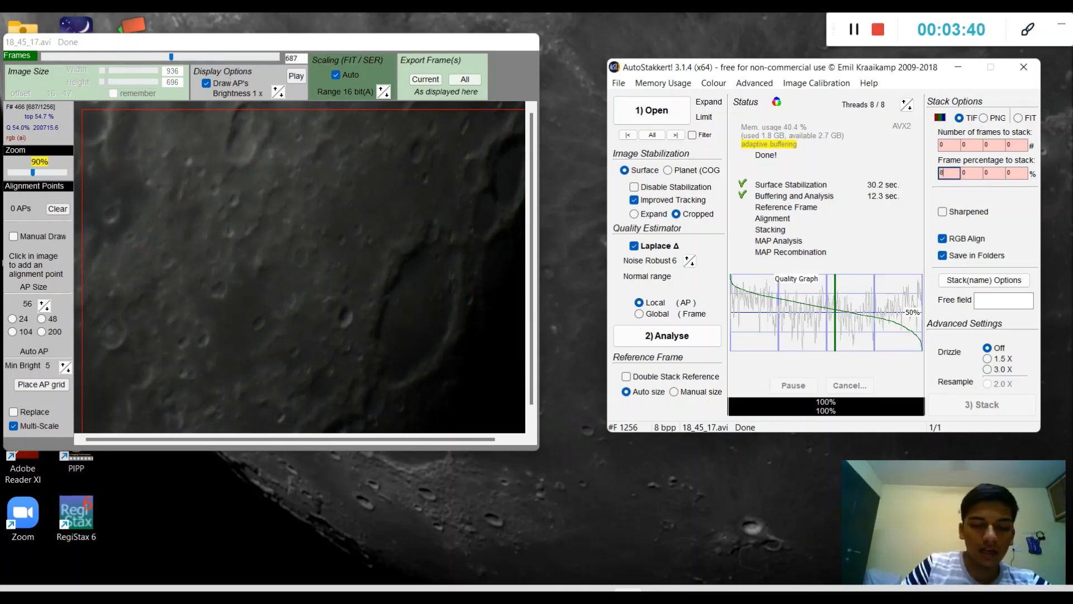
text(5)
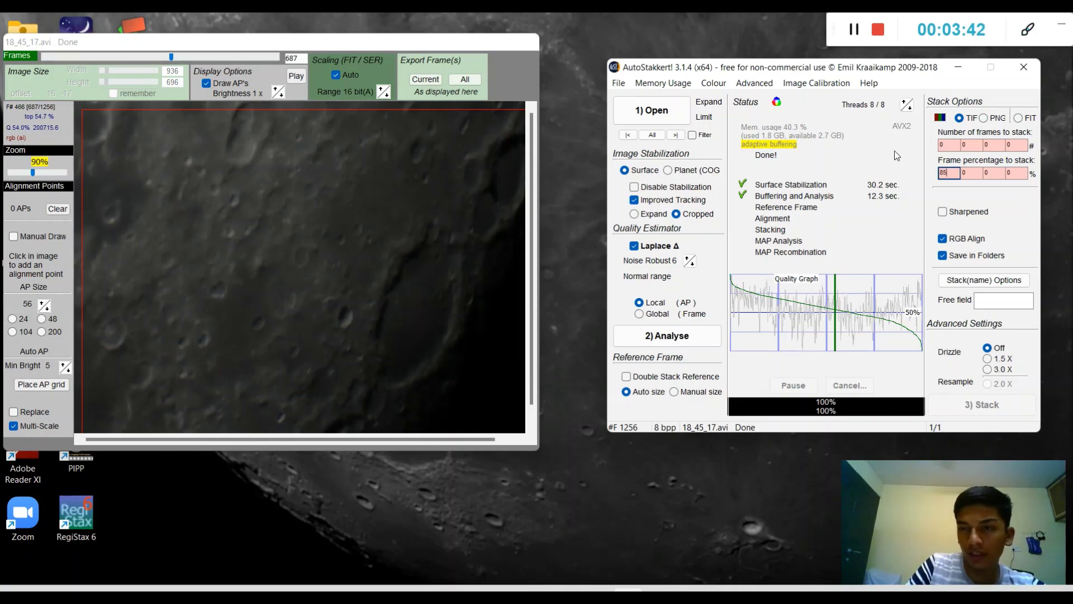
click(954, 147)
key(BackSpace)
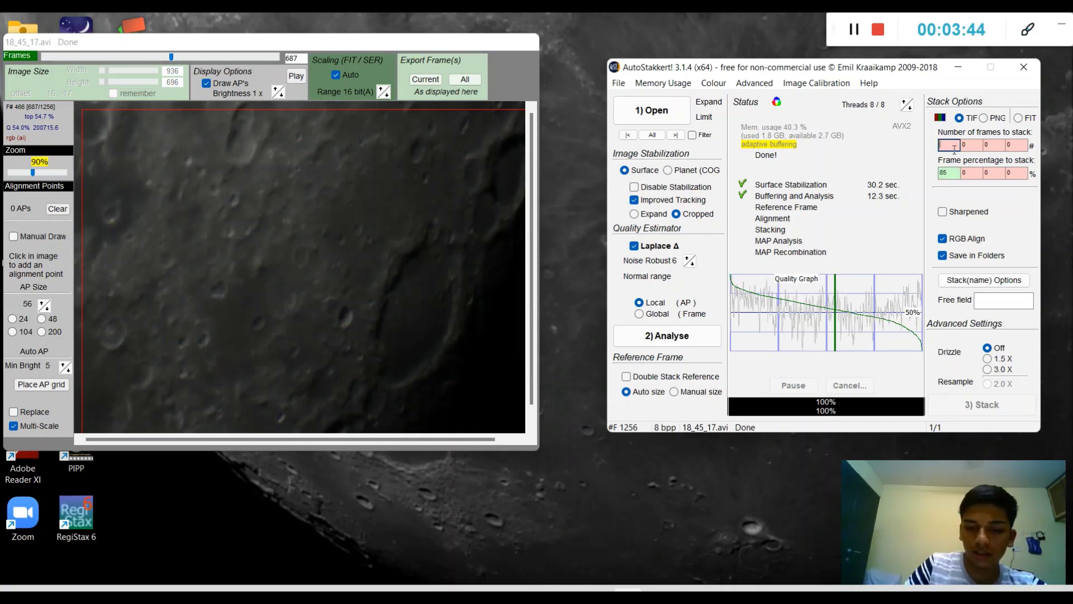
text(687)
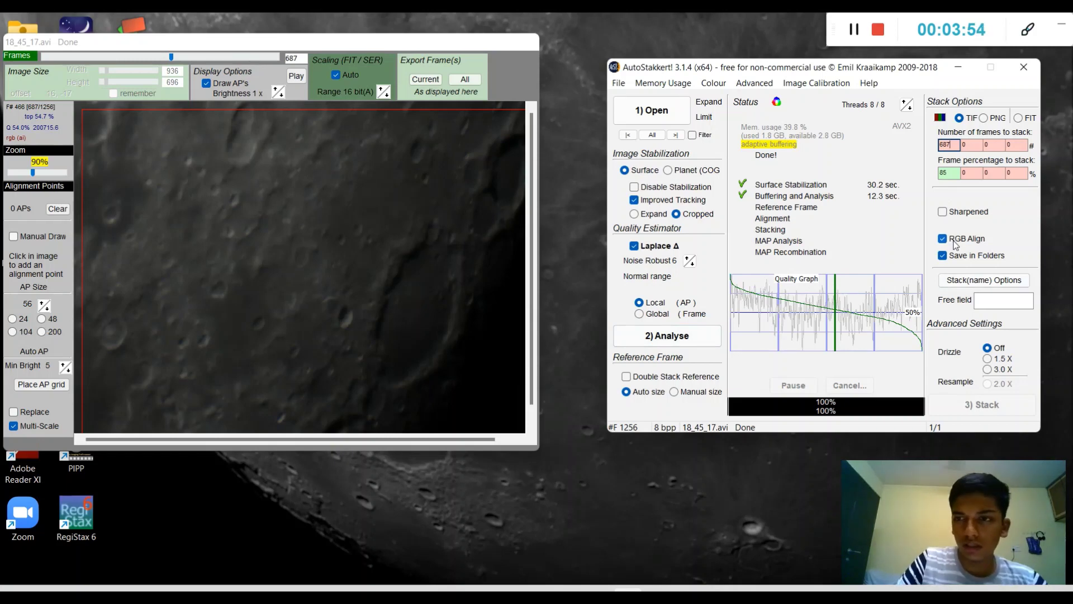
click(972, 145)
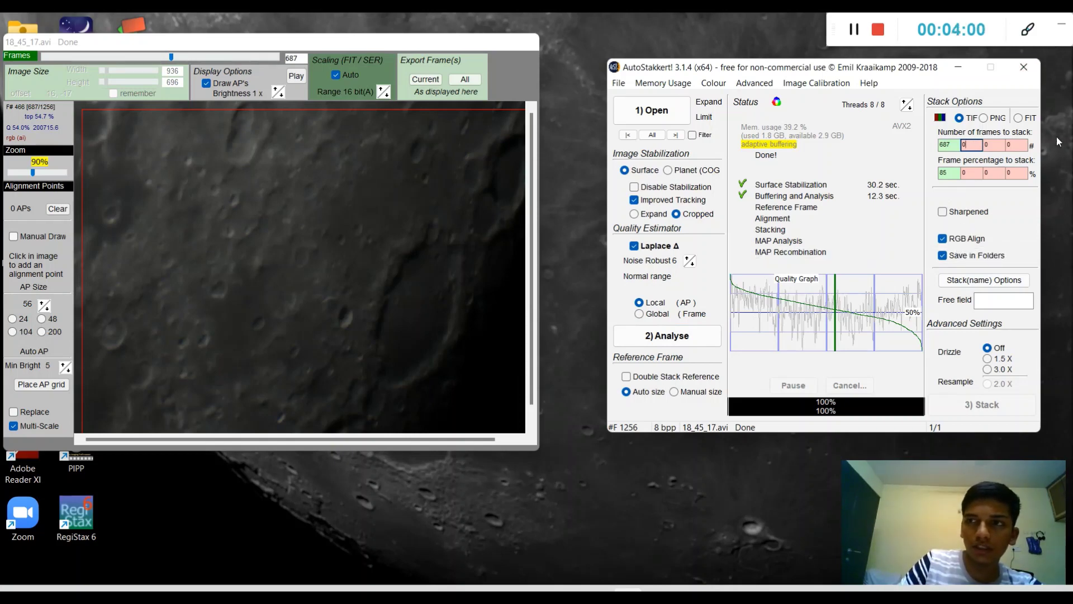
Shift the frame viewer window slightly to the right.
click(1062, 29)
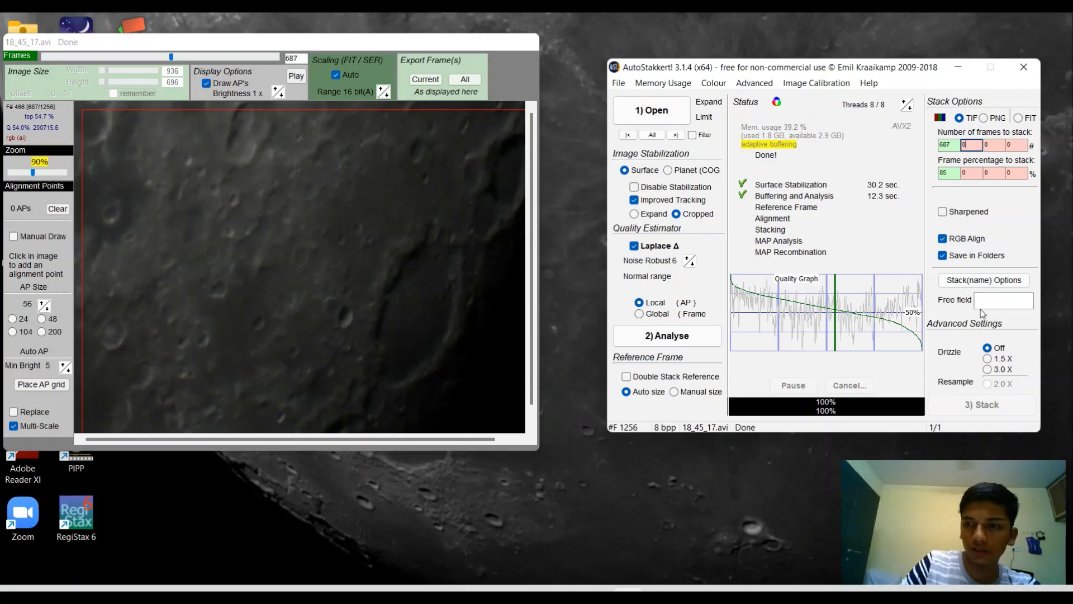
click(960, 241)
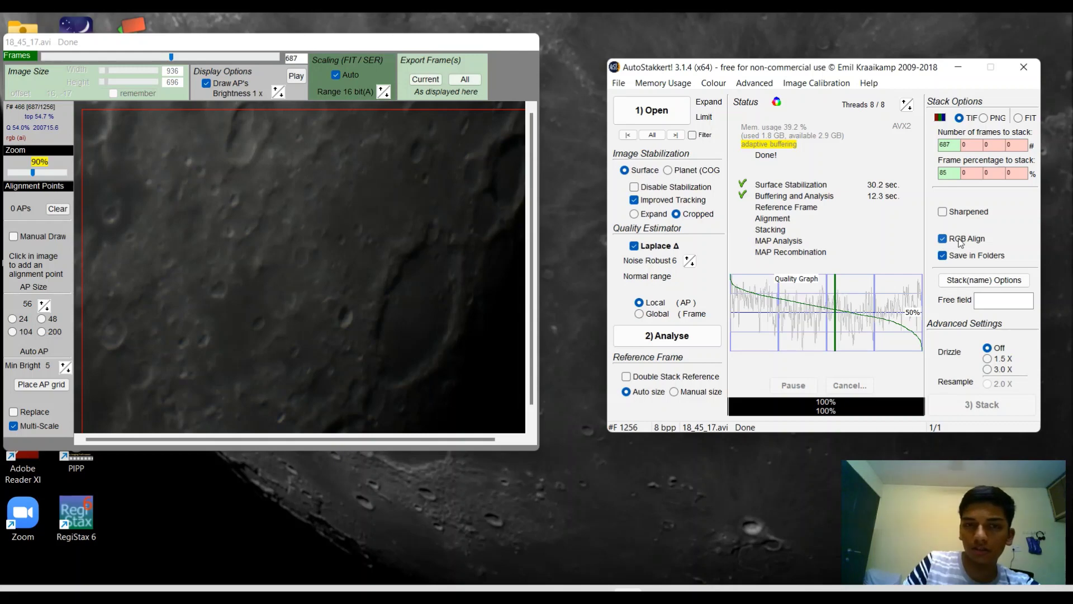
click(208, 53)
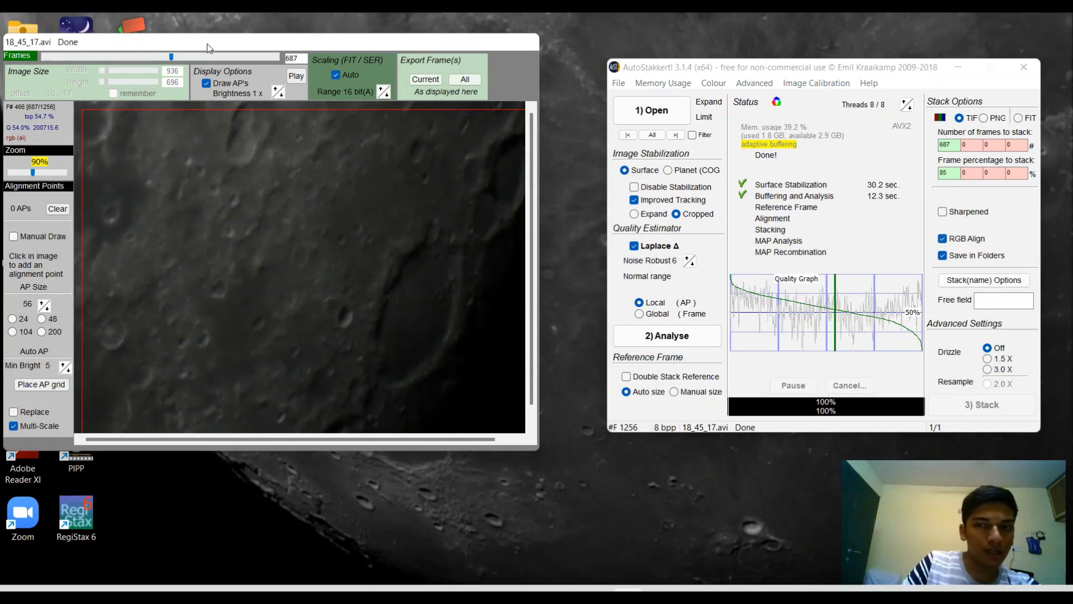
drag(207, 48, 240, 45)
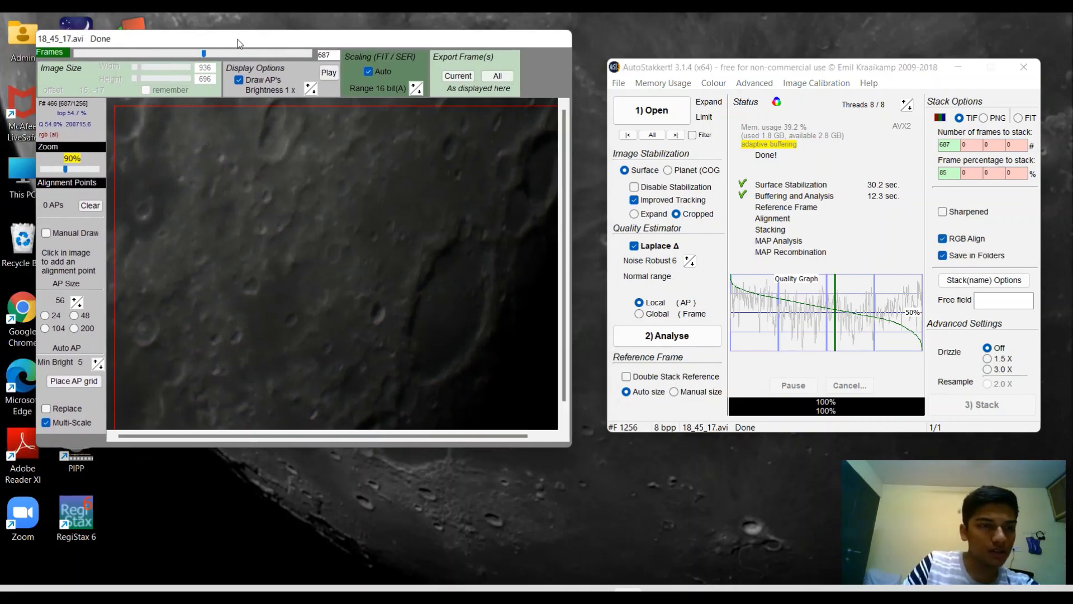
Raise the AP size twice and place a 261-point alignment grid over the moon.
click(77, 299)
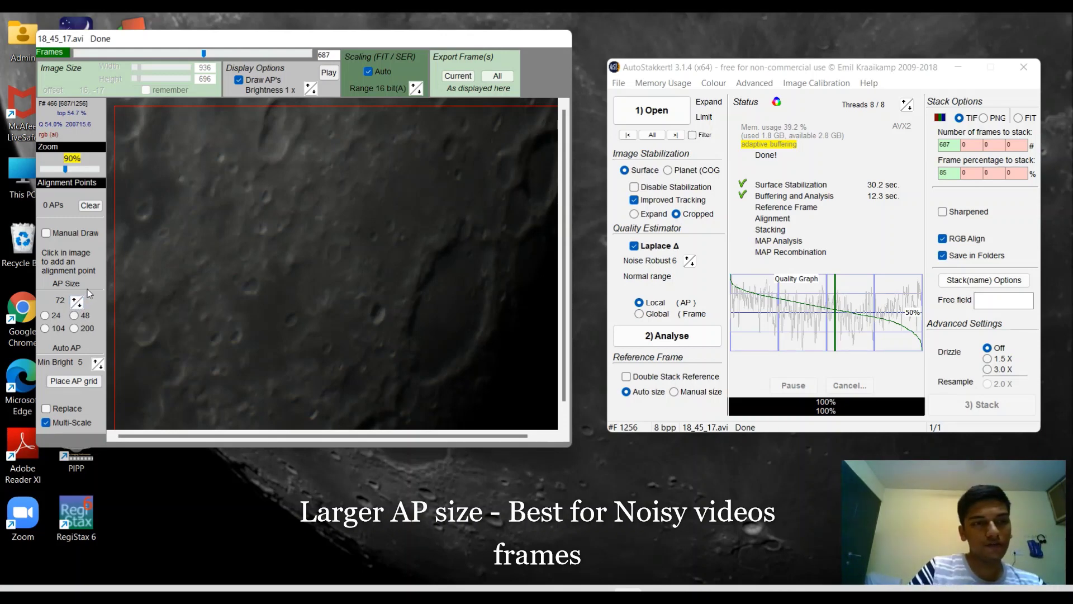
click(76, 301)
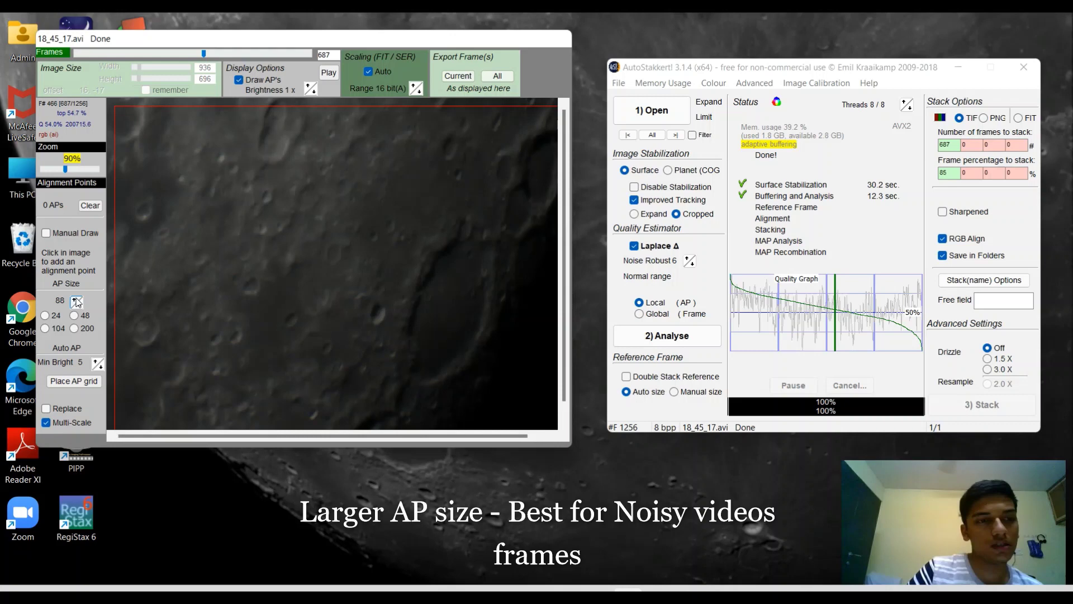
click(69, 381)
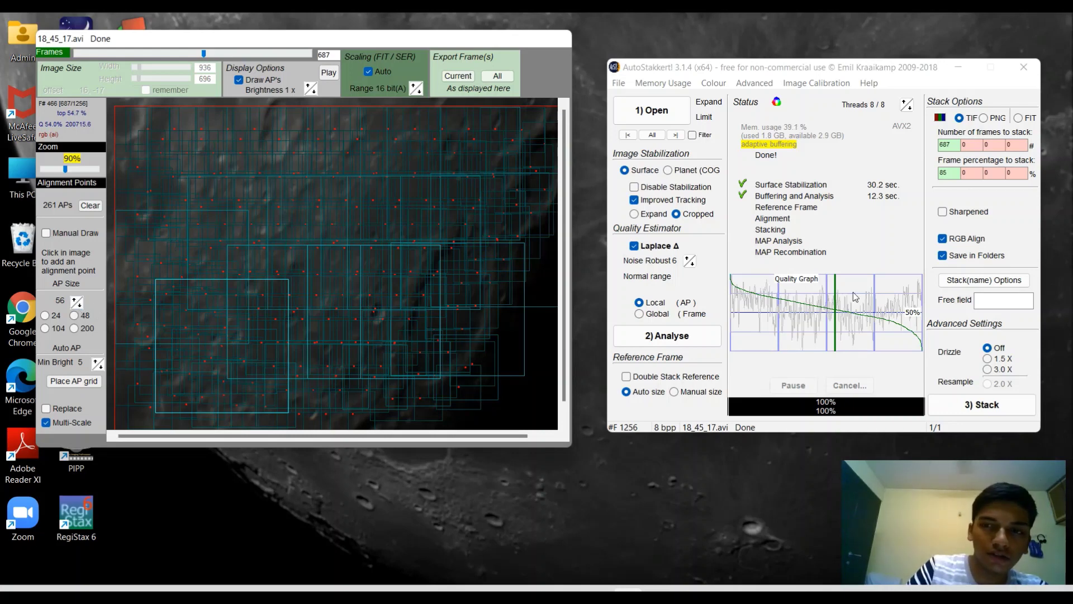
Try AP sizes 40 down to 24, settle on 48, and place a 1227-point multi-scale grid.
click(79, 305)
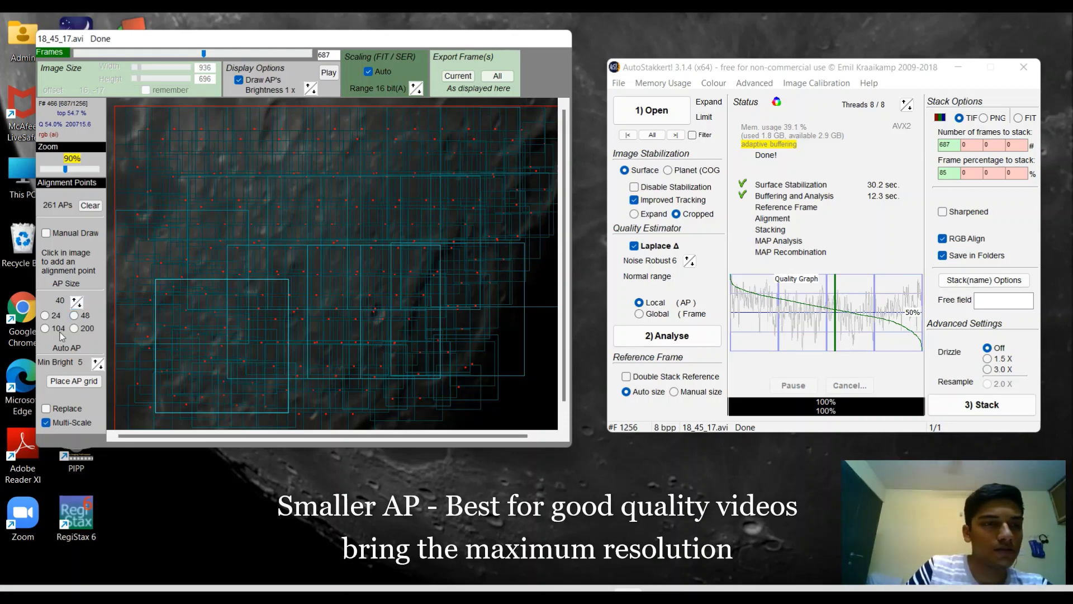
click(77, 306)
click(78, 307)
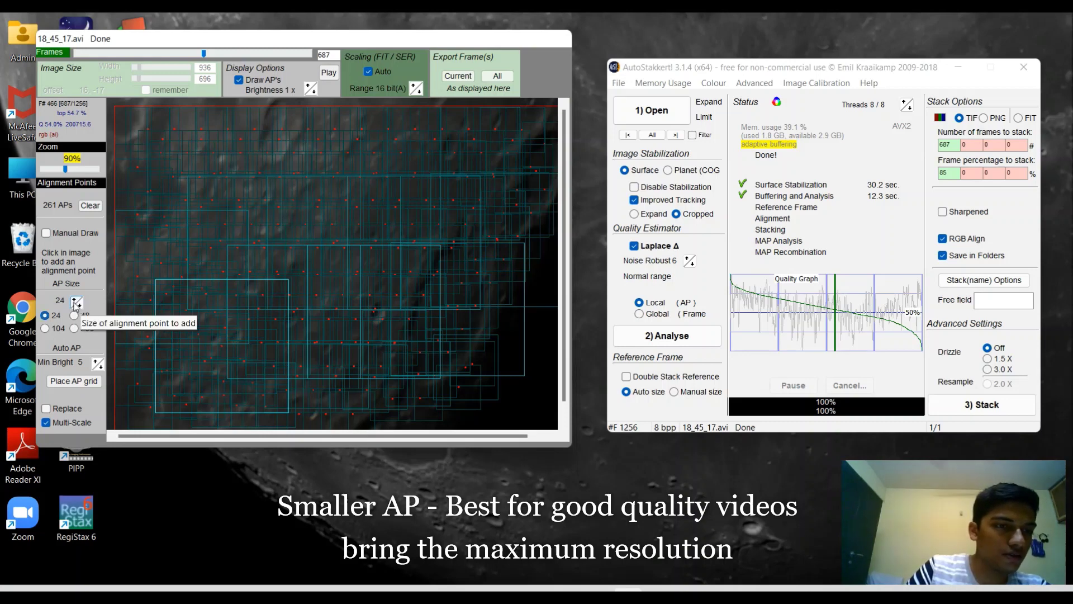
click(78, 309)
click(77, 299)
click(77, 299)
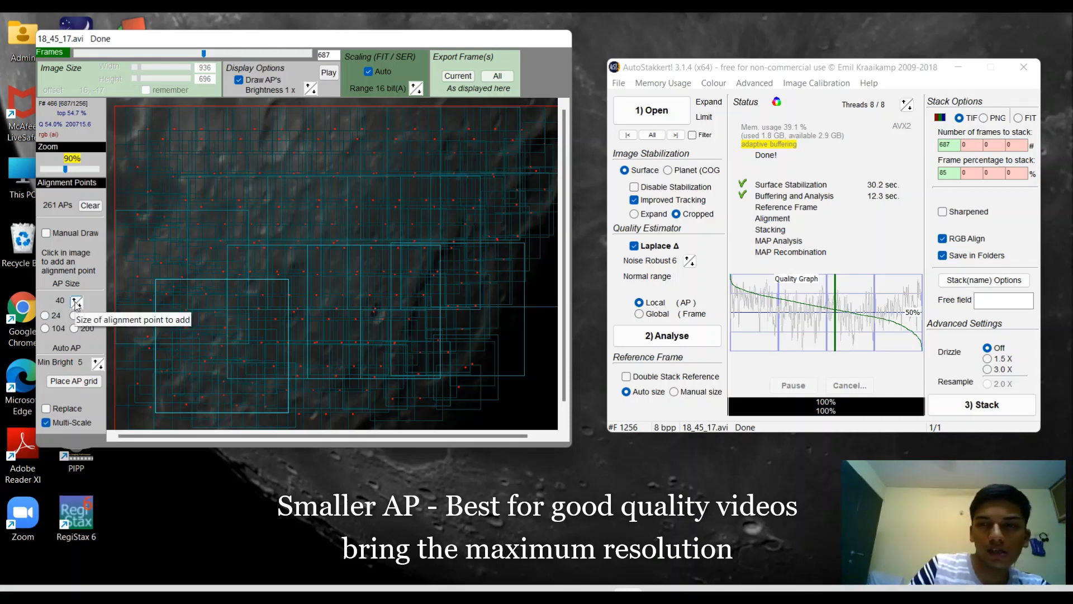
click(76, 302)
click(90, 386)
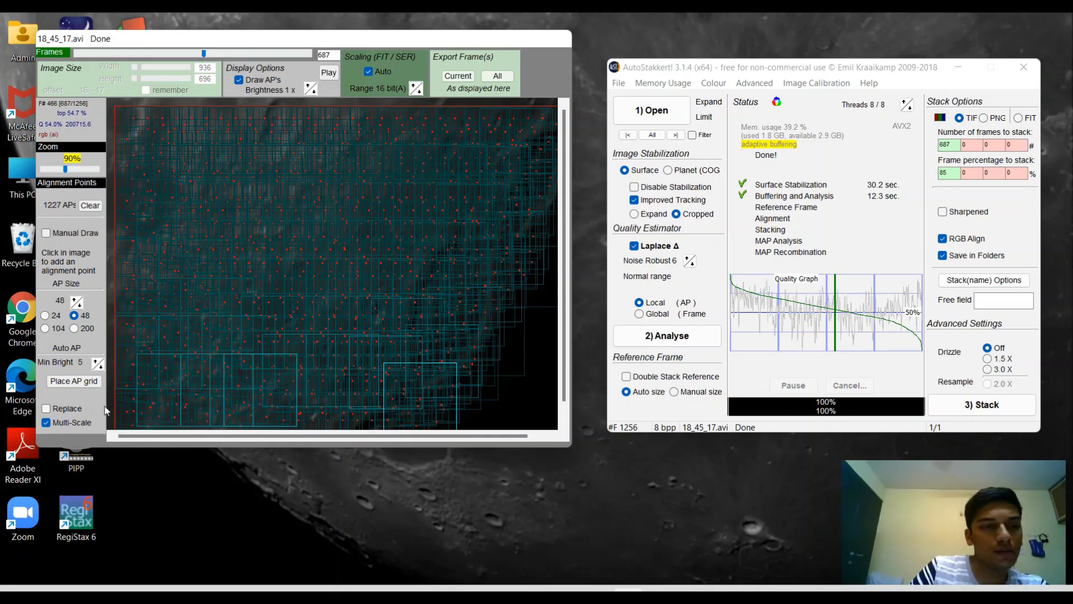
click(57, 426)
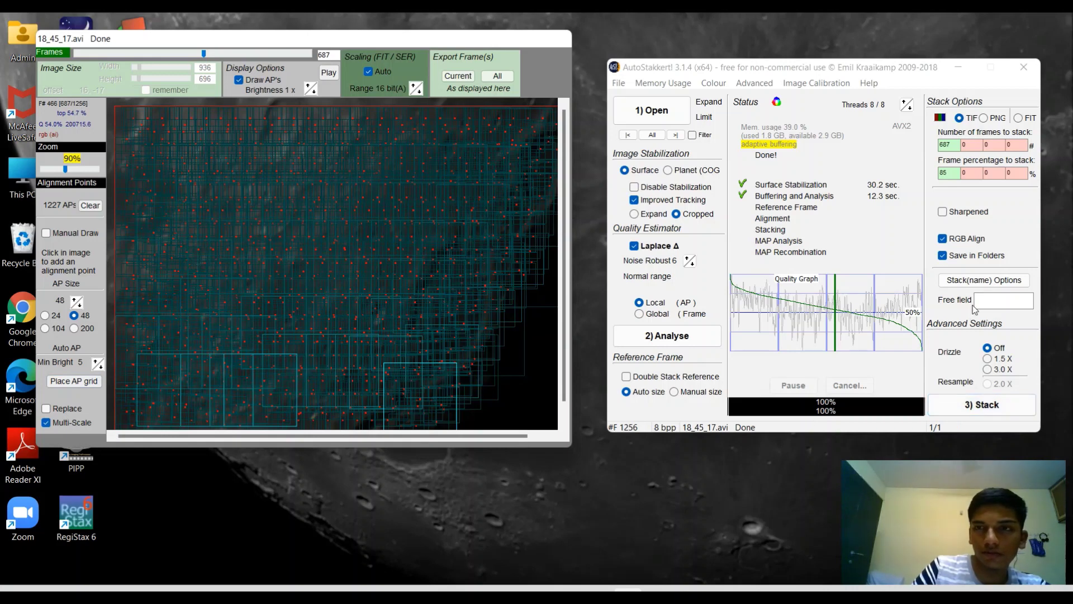
Stack 18_45_17.avi through alignment, stacking, MAP analysis and recombination.
click(952, 406)
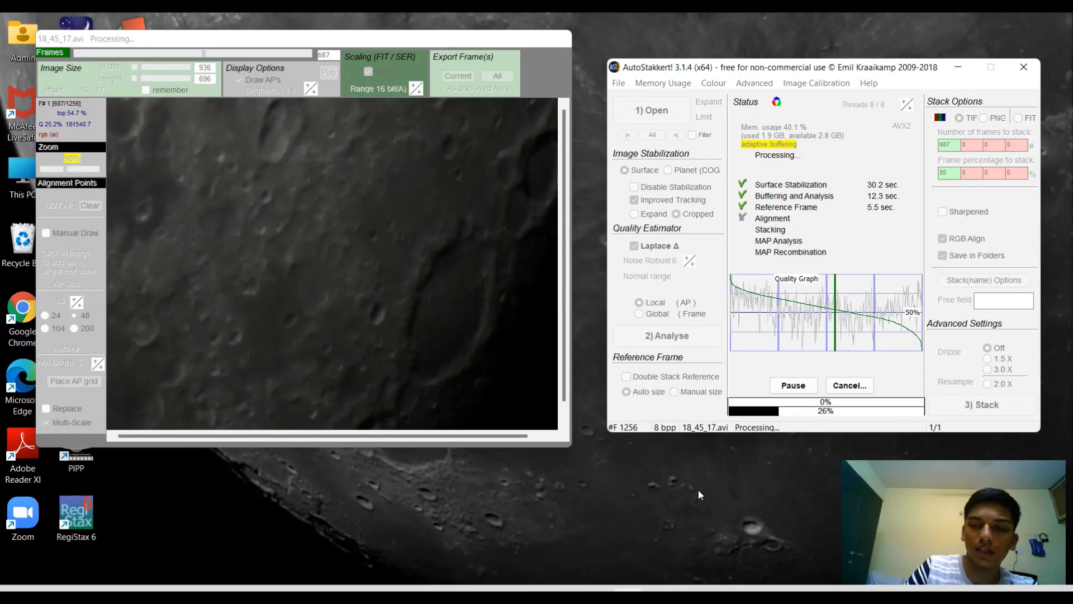
mouse_move(665, 588)
click(660, 553)
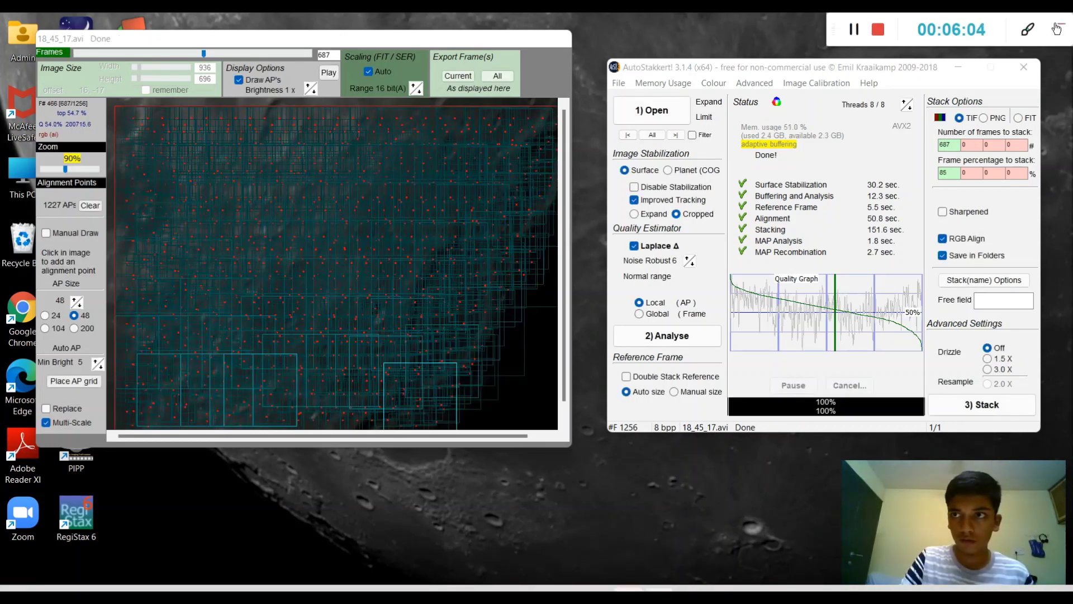
click(1059, 25)
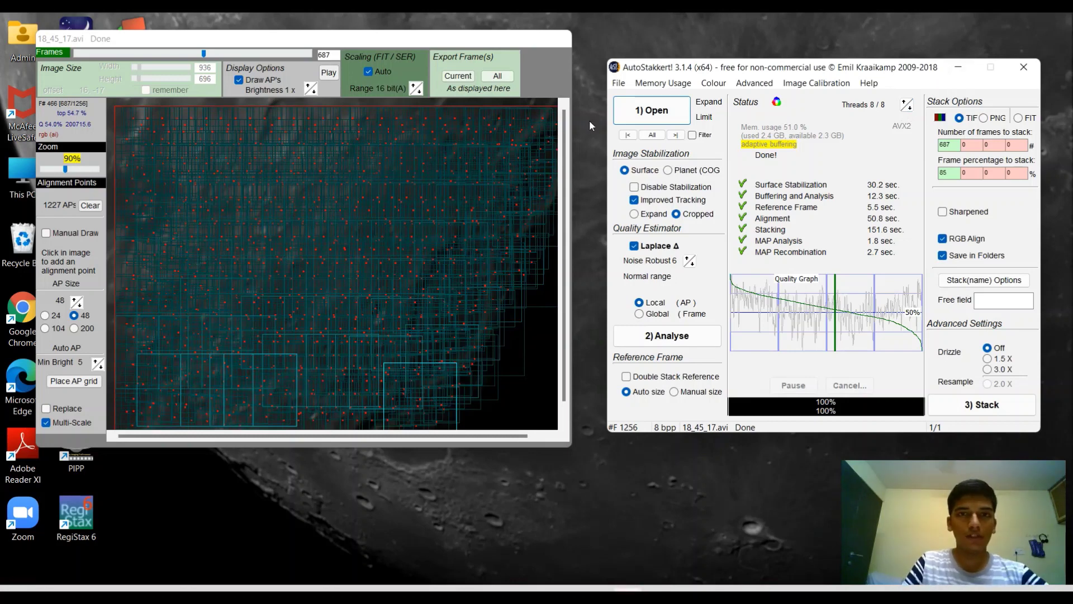
click(566, 120)
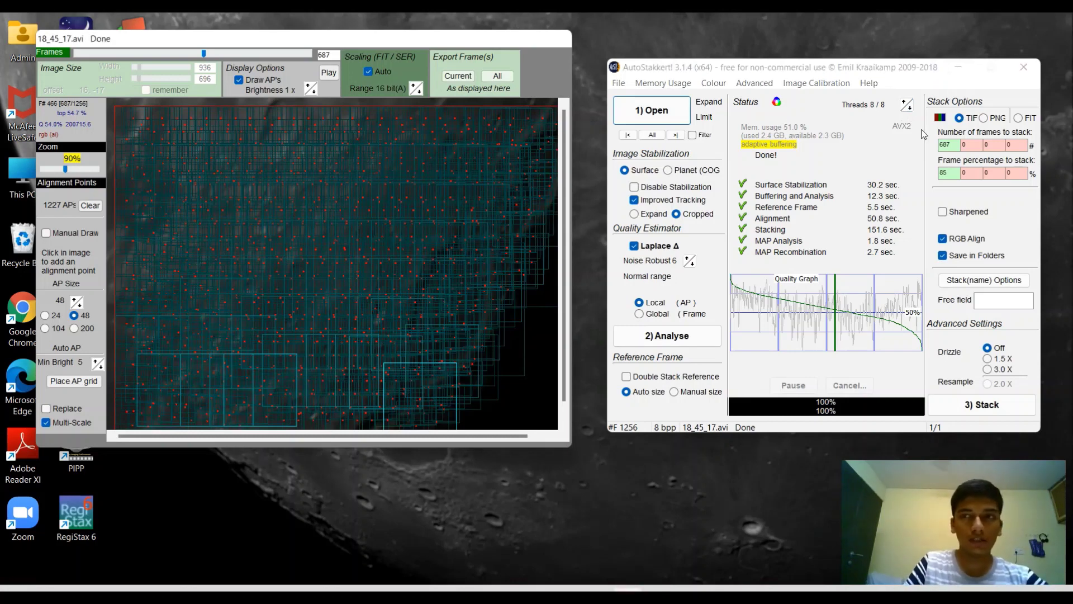
Close AutoStakkert! and browse into 2022-03-15 > Capture > AS_P85 in File Explorer.
click(1024, 68)
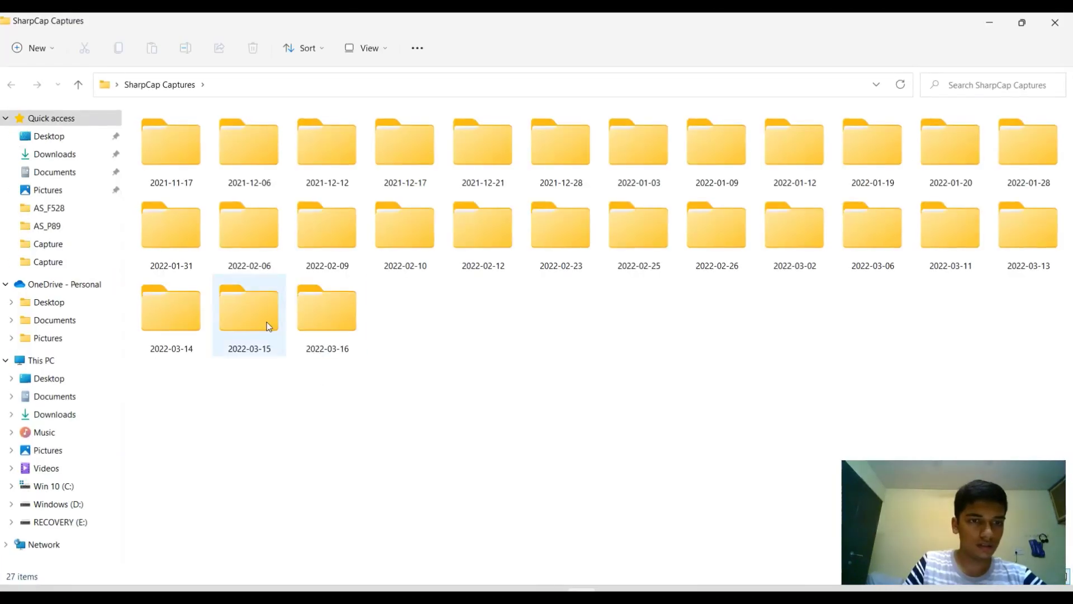
double_click(267, 320)
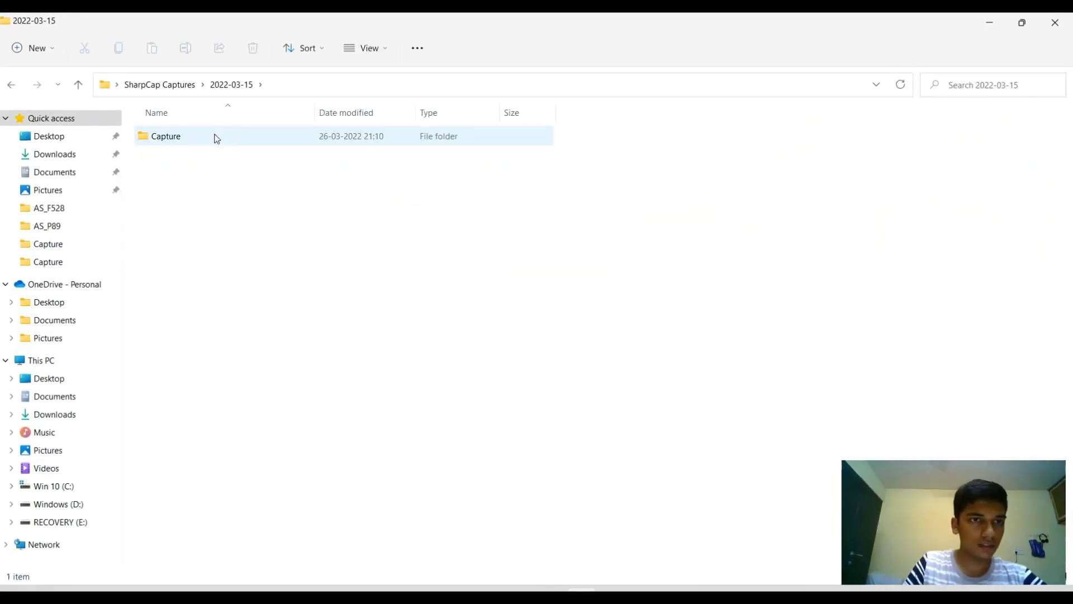
double_click(217, 139)
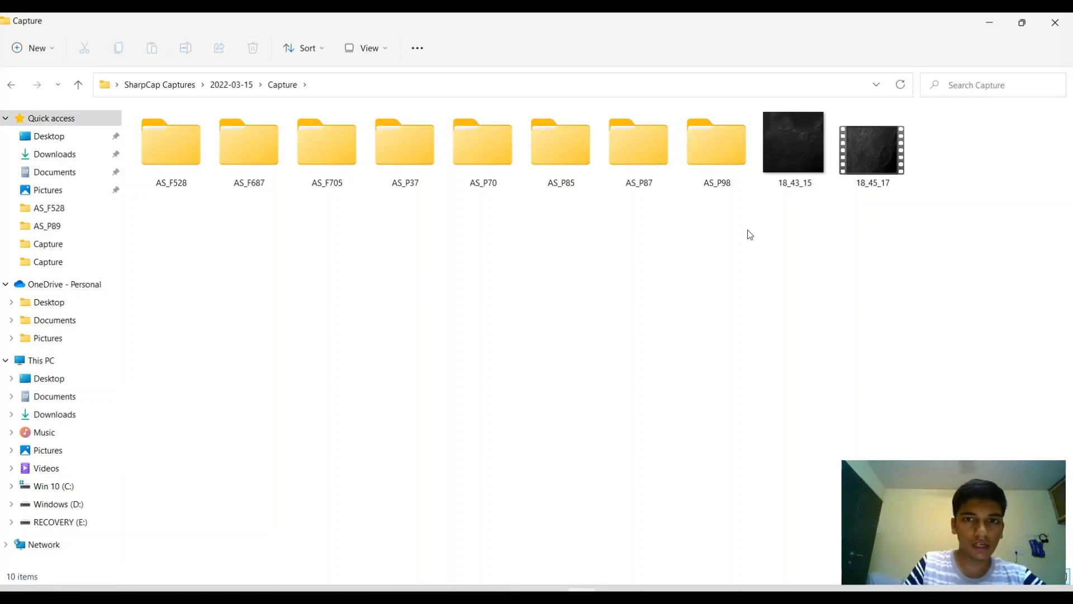
double_click(572, 161)
Close the Photos viewer showing the stacked 18_45_17 image, then the File Explorer window.
click(249, 174)
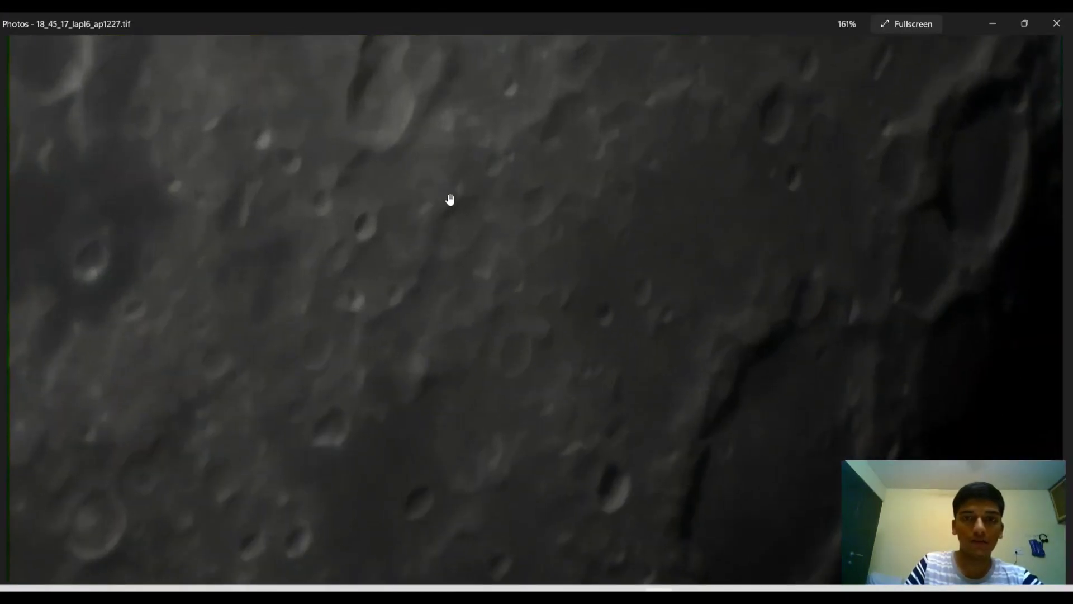
scroll(451, 201, down, 5)
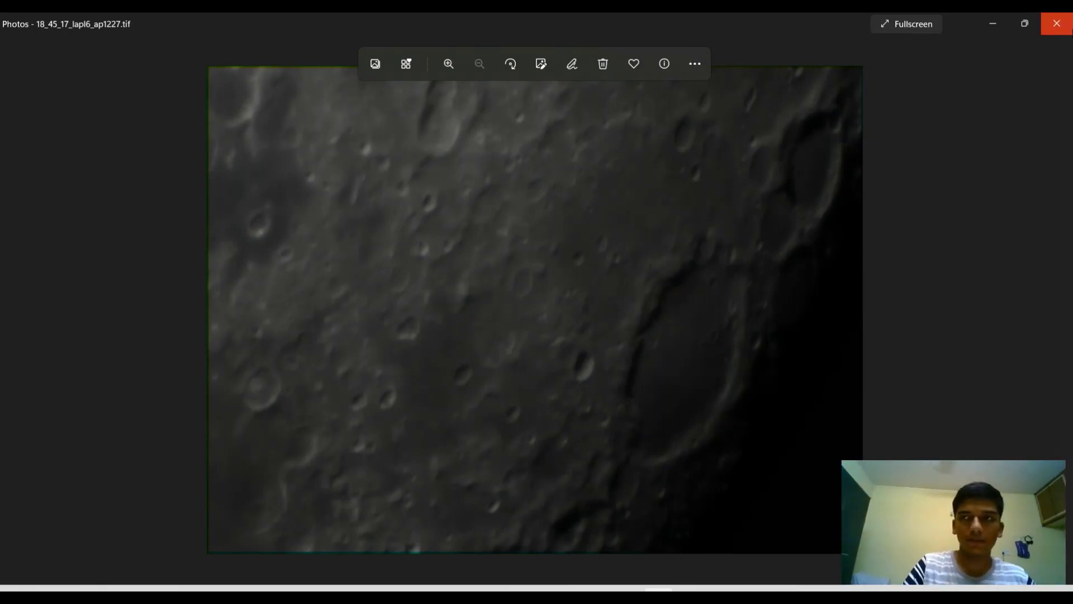
click(1066, 18)
click(1065, 19)
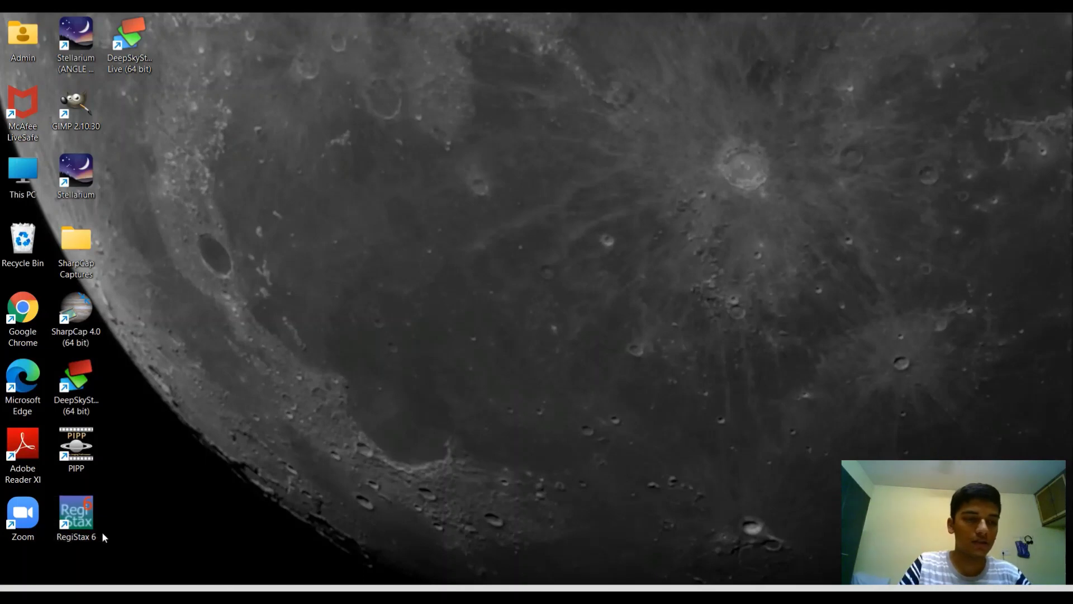
Launch RegiStax 6 and load 18_45_17_lapl6_ap1227.tif from SharpCap Captures > 2022-03-15 > Capture > AS_P85.
double_click(93, 521)
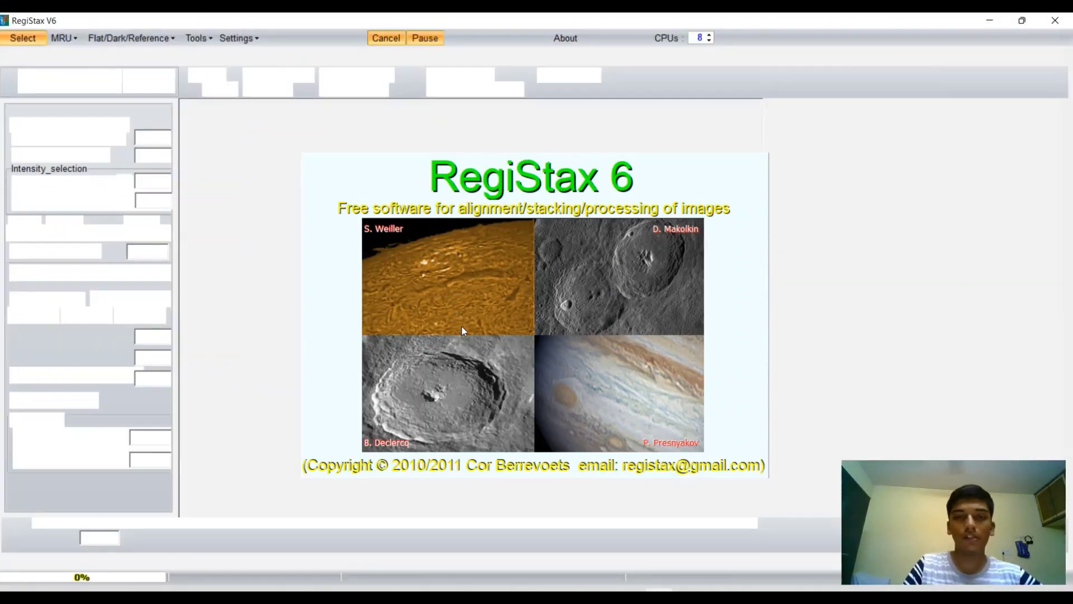
click(27, 39)
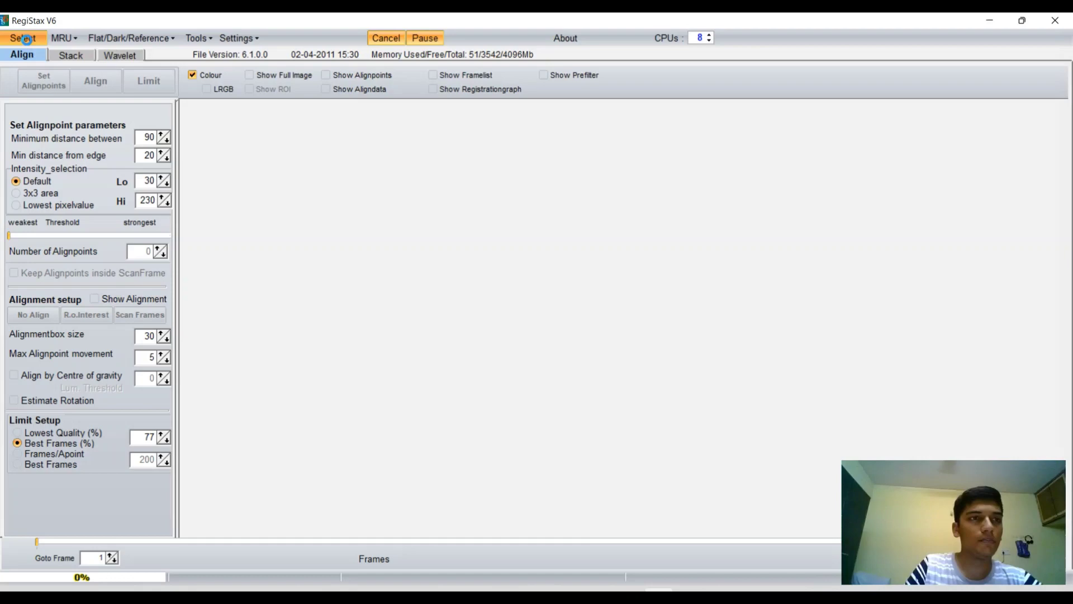
click(162, 361)
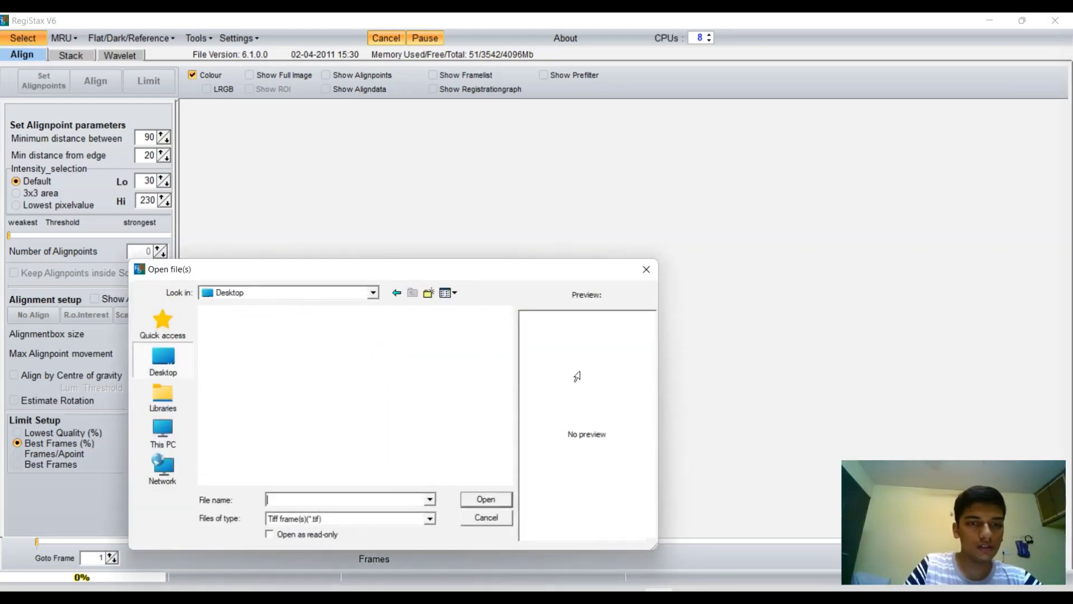
double_click(466, 407)
scroll(317, 434, down, 5)
double_click(316, 434)
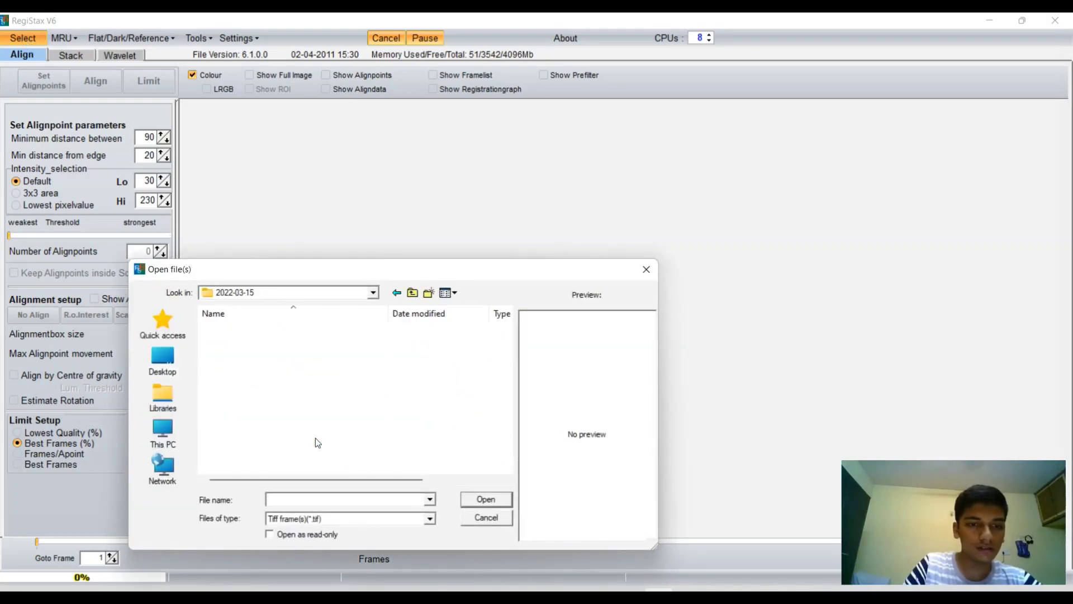
double_click(291, 333)
scroll(290, 333, down, 1)
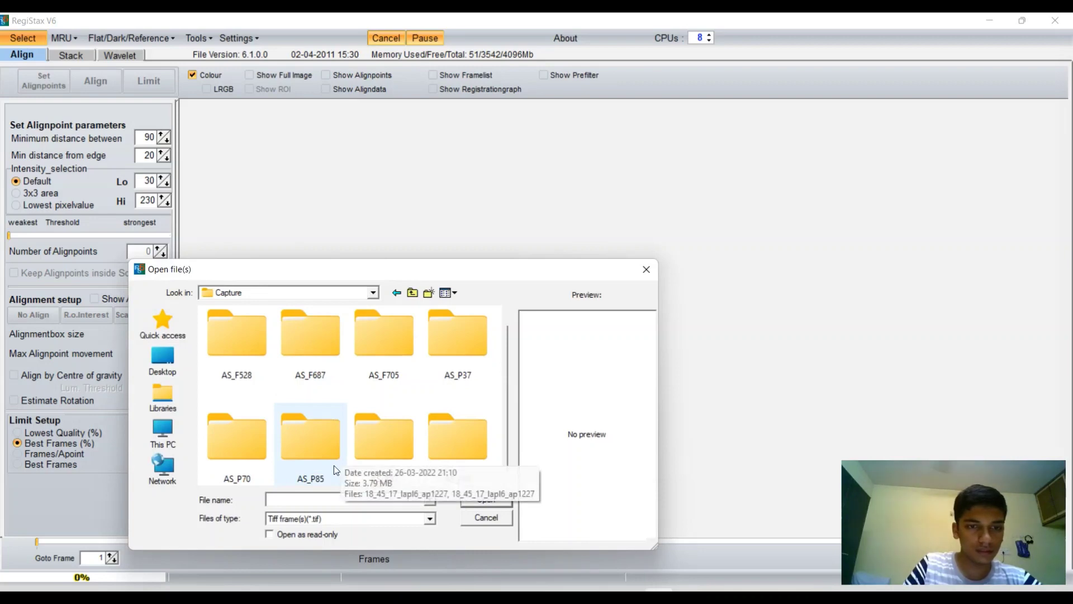
double_click(311, 448)
click(266, 365)
click(471, 504)
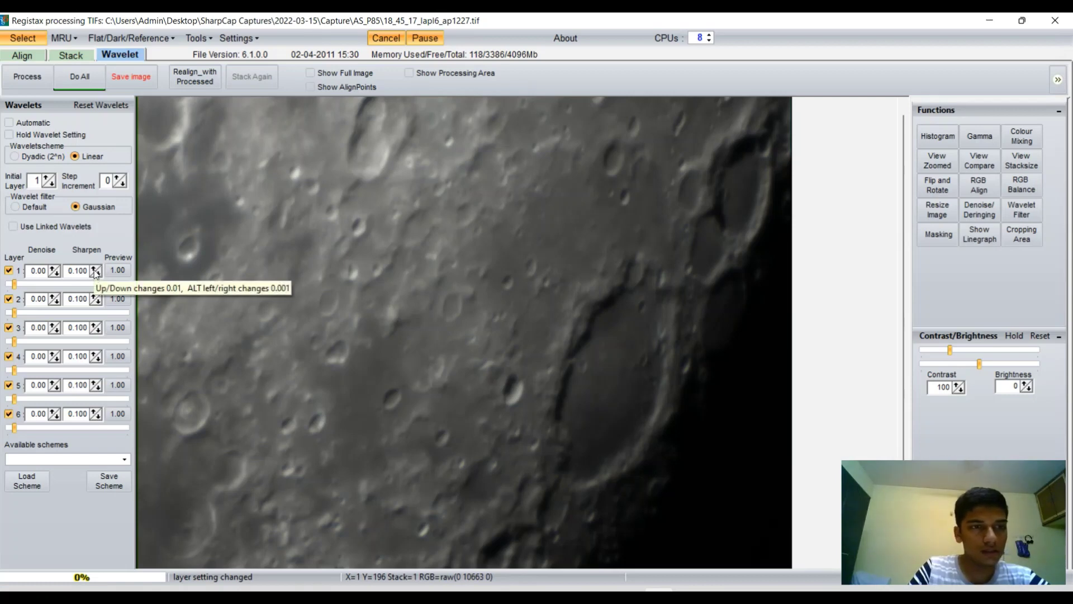
Give wavelet layer 1 a sharpen value of 0.120 and denoise of 0.05.
click(95, 270)
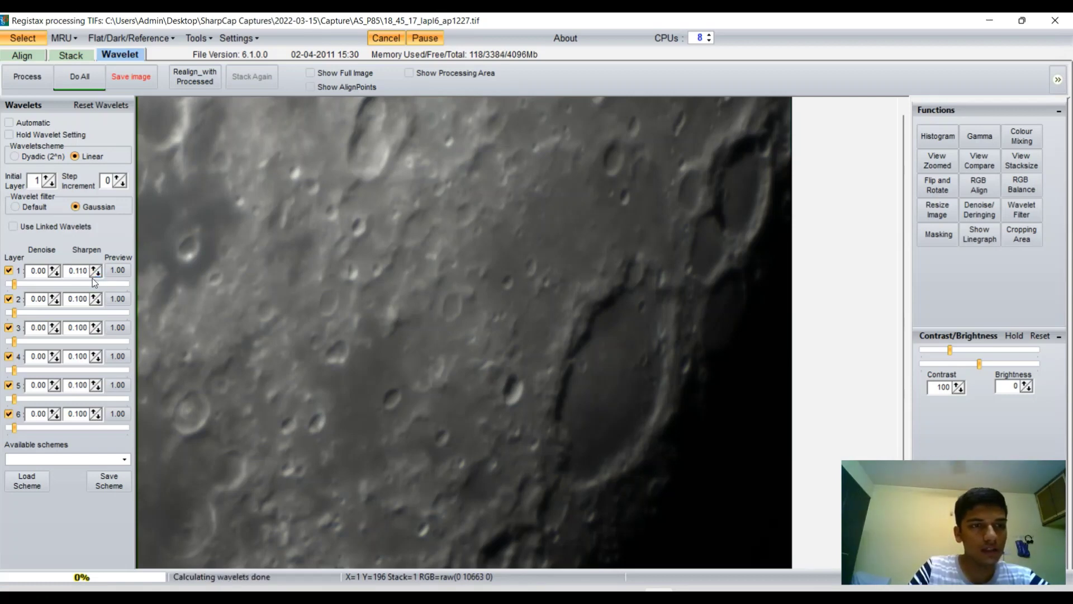
click(103, 276)
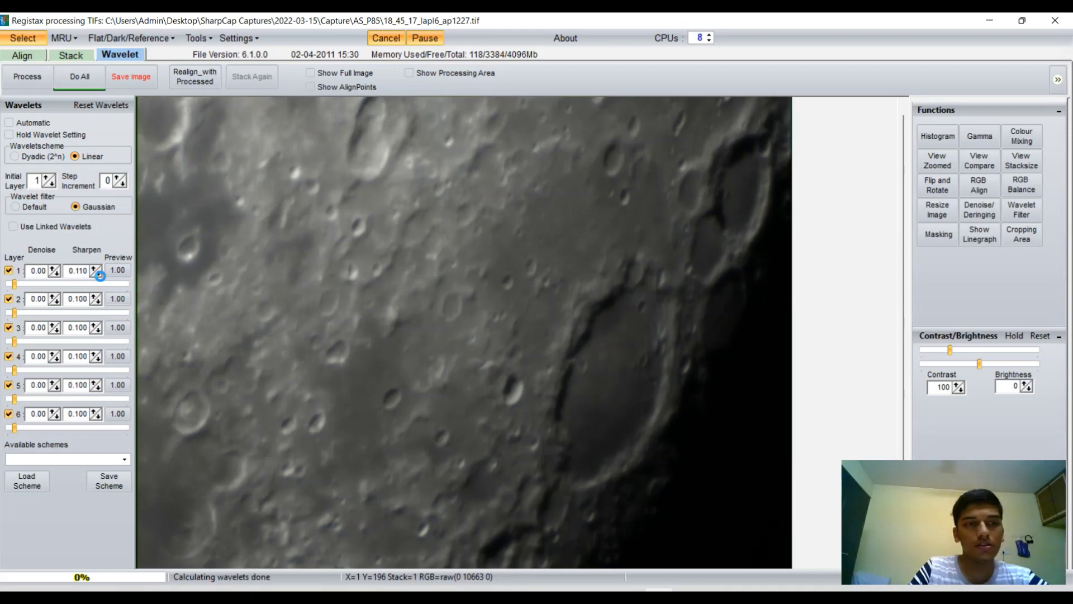
click(100, 275)
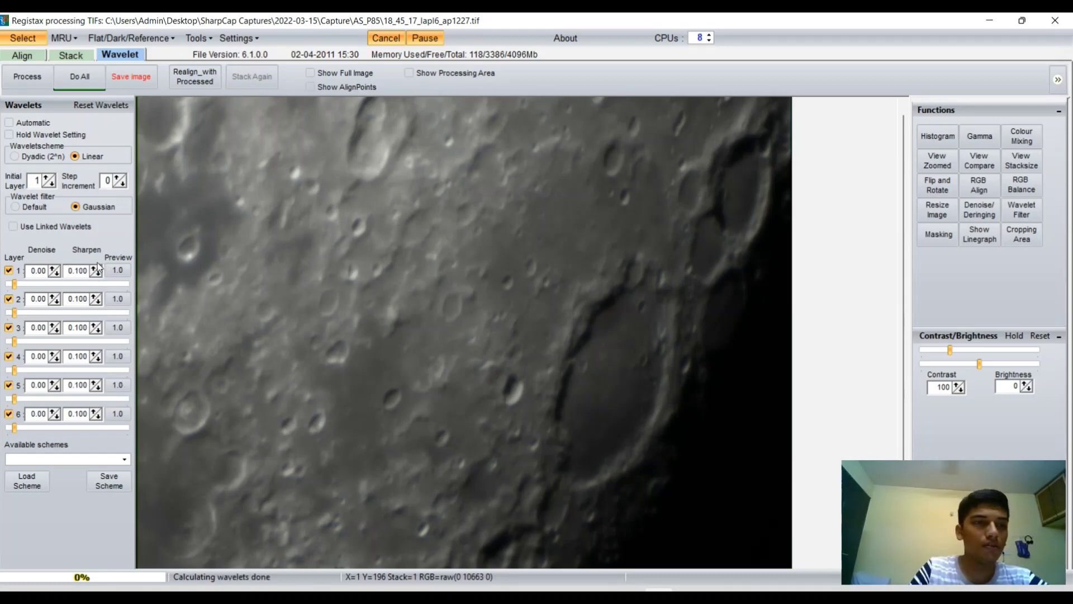
click(95, 268)
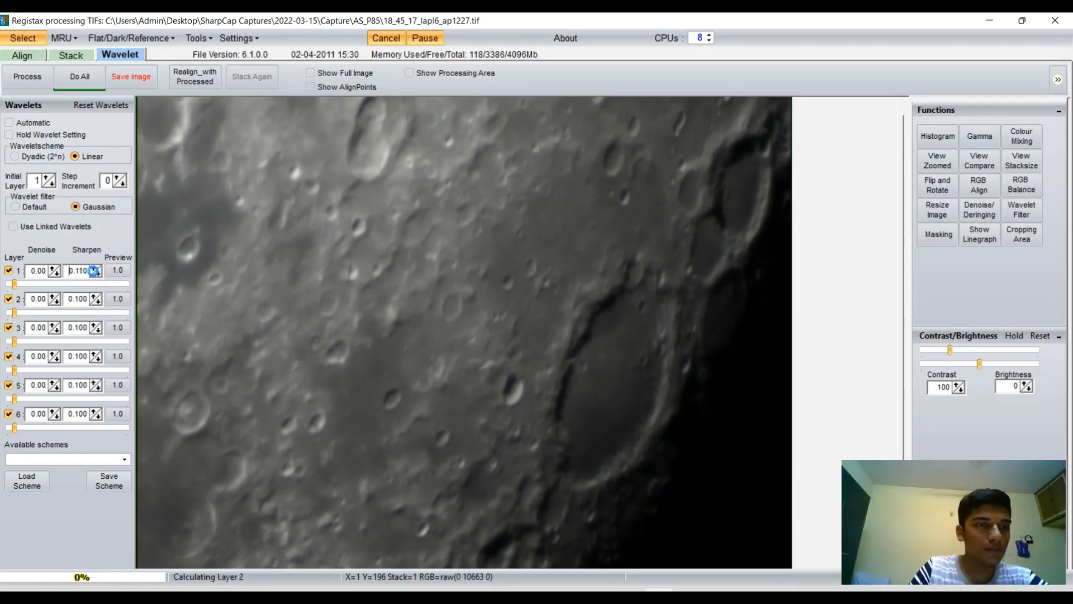
click(94, 269)
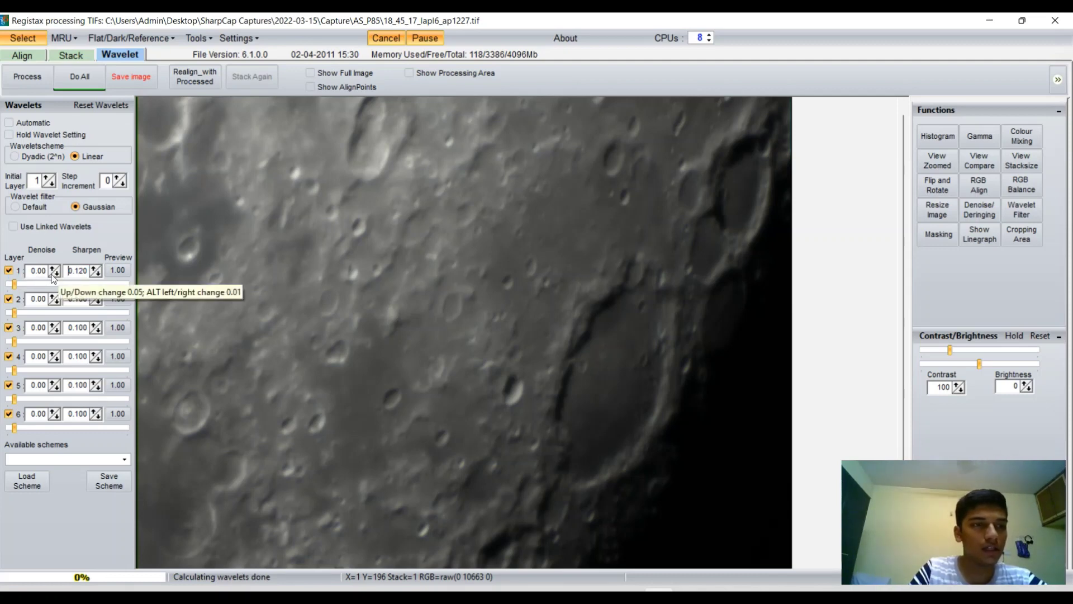
click(54, 269)
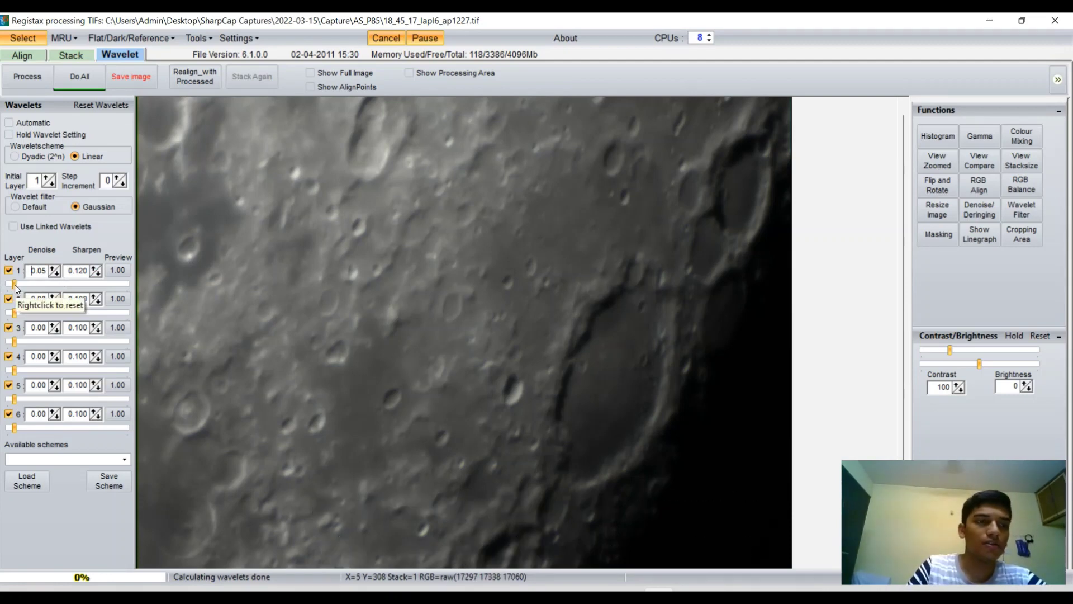
Push layer 1 wavelet strength up, apply Do All, then trim the strength back to 89.2.
drag(15, 284, 17, 285)
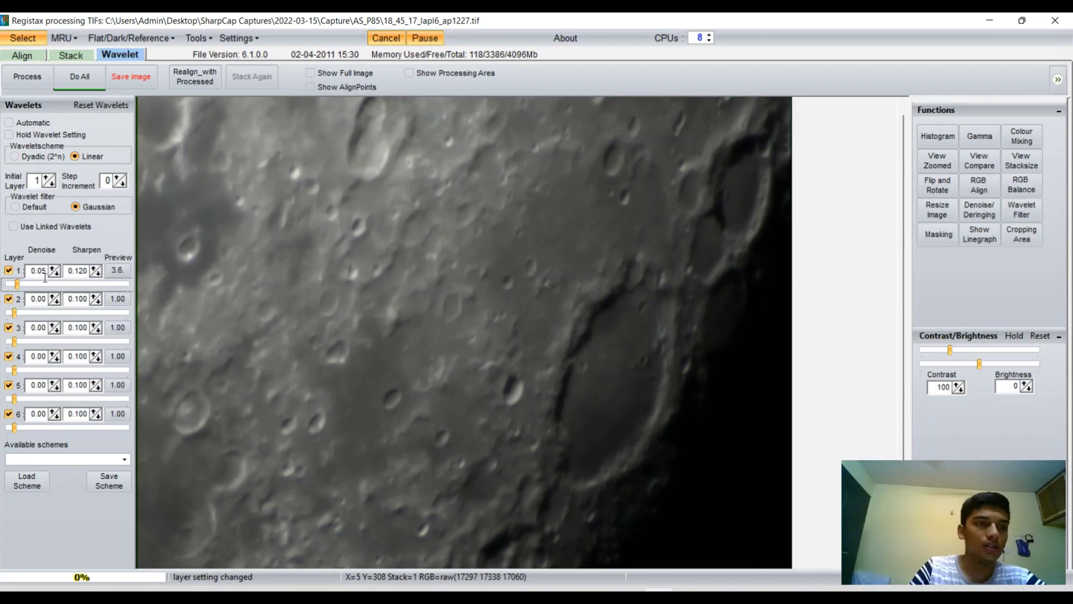
drag(17, 285, 120, 284)
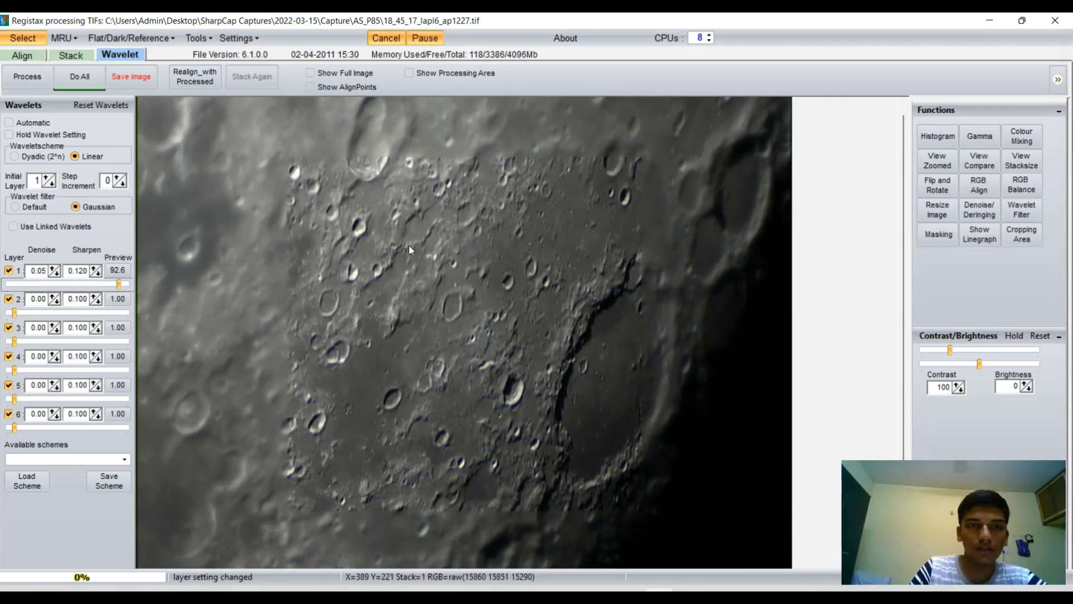
click(97, 83)
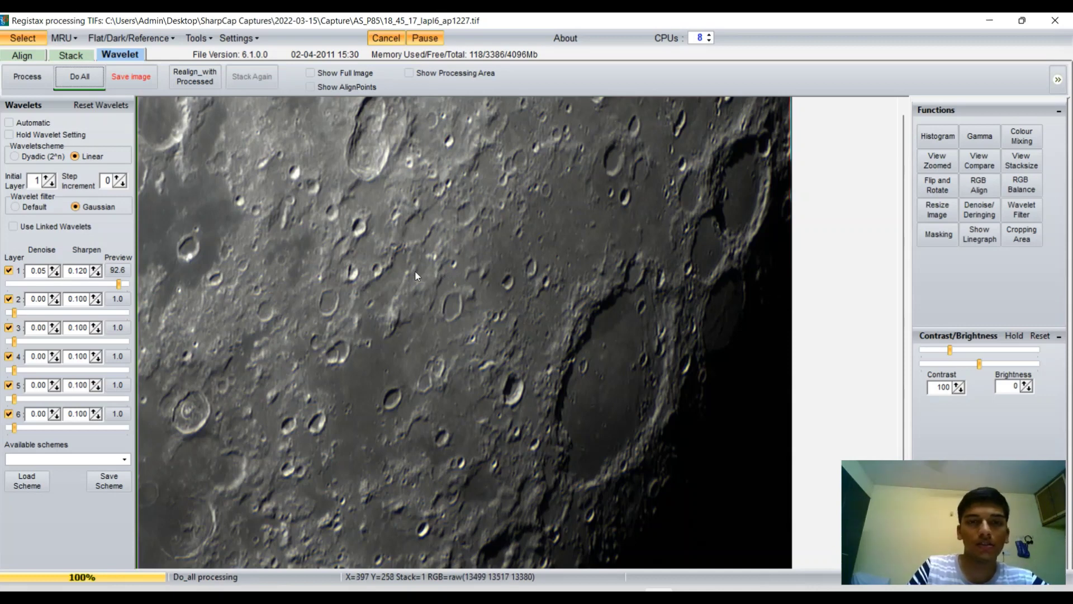
click(115, 286)
click(107, 285)
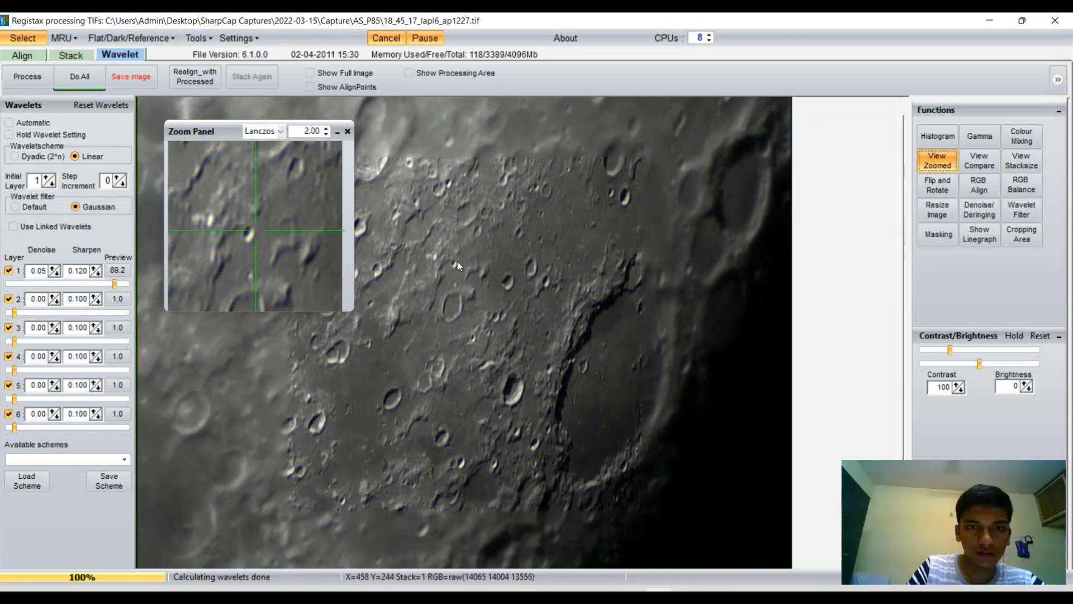
Reprocess with Do All, set the magnifier to 1.00, lower layer 1 to 87.1 and reprocess.
click(83, 81)
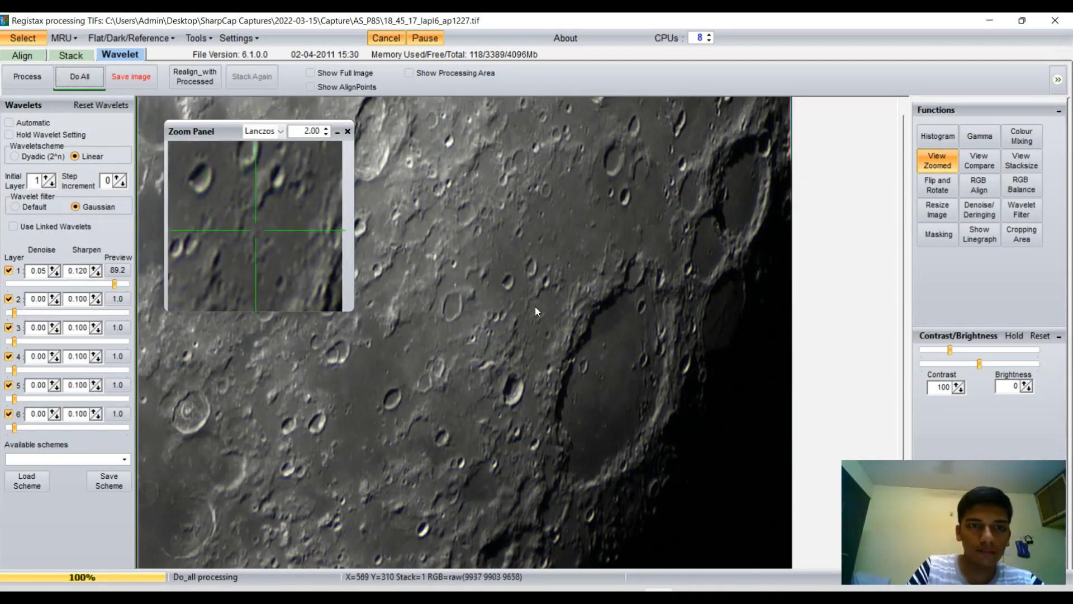
click(325, 134)
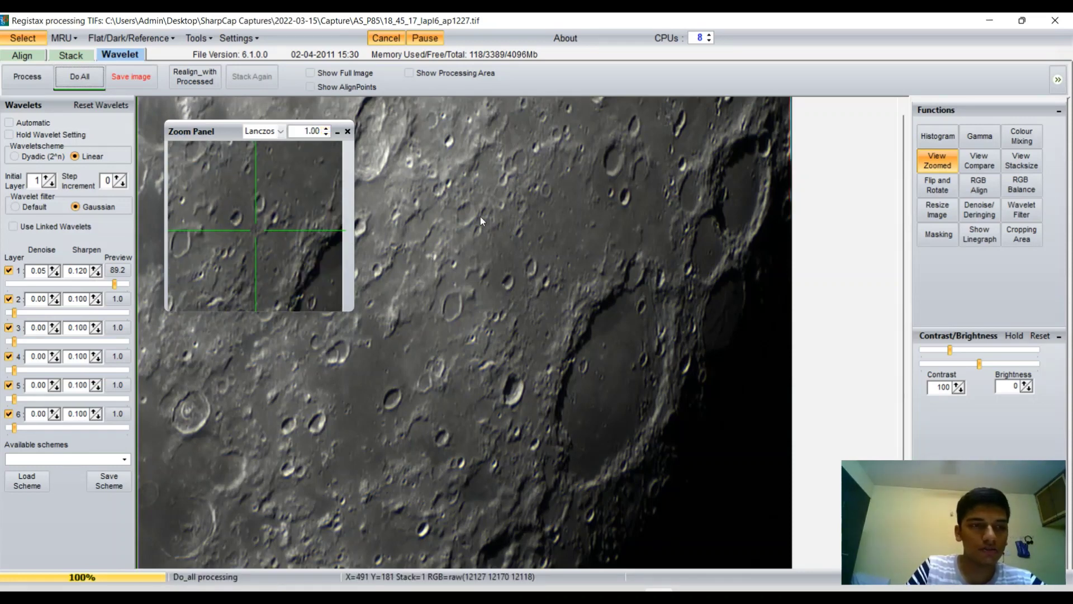
drag(113, 284, 111, 284)
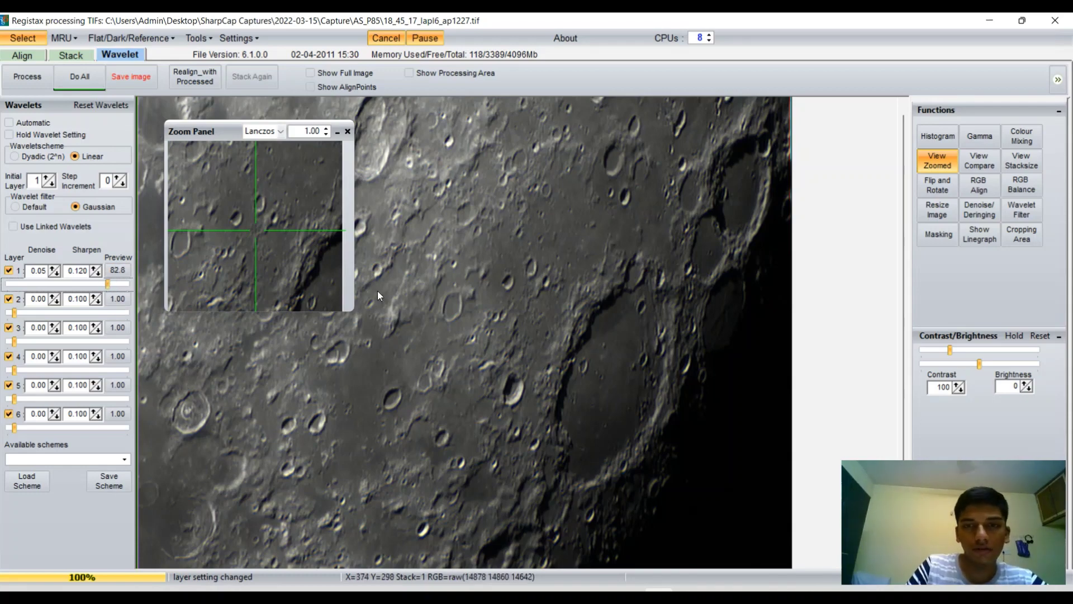
click(93, 77)
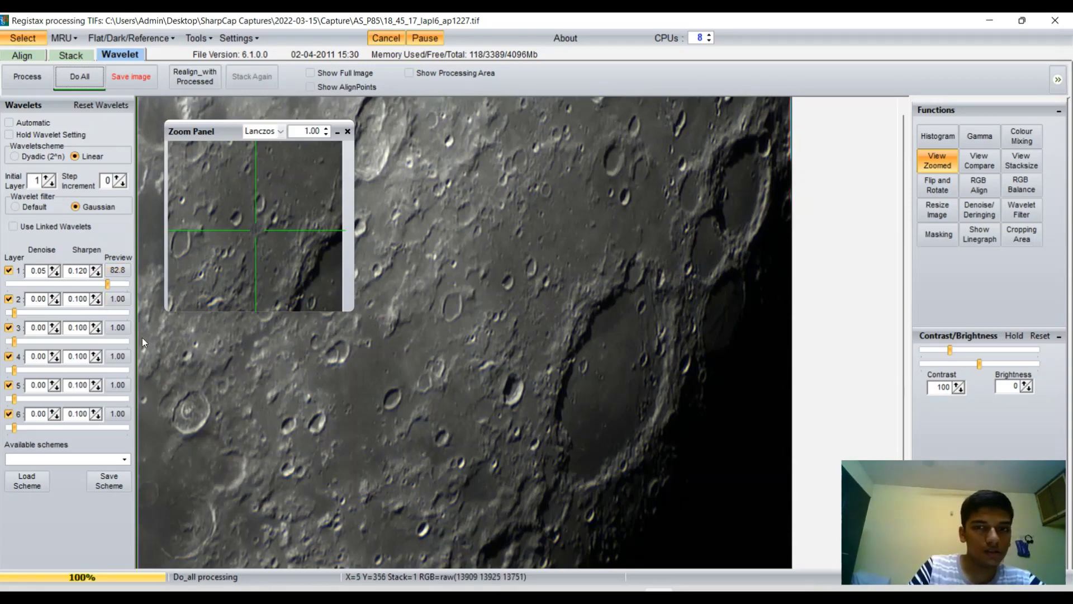
Lower layer 1 strength to 77.9, raise layer 2 to 22.2, and run Do All.
drag(109, 291, 103, 291)
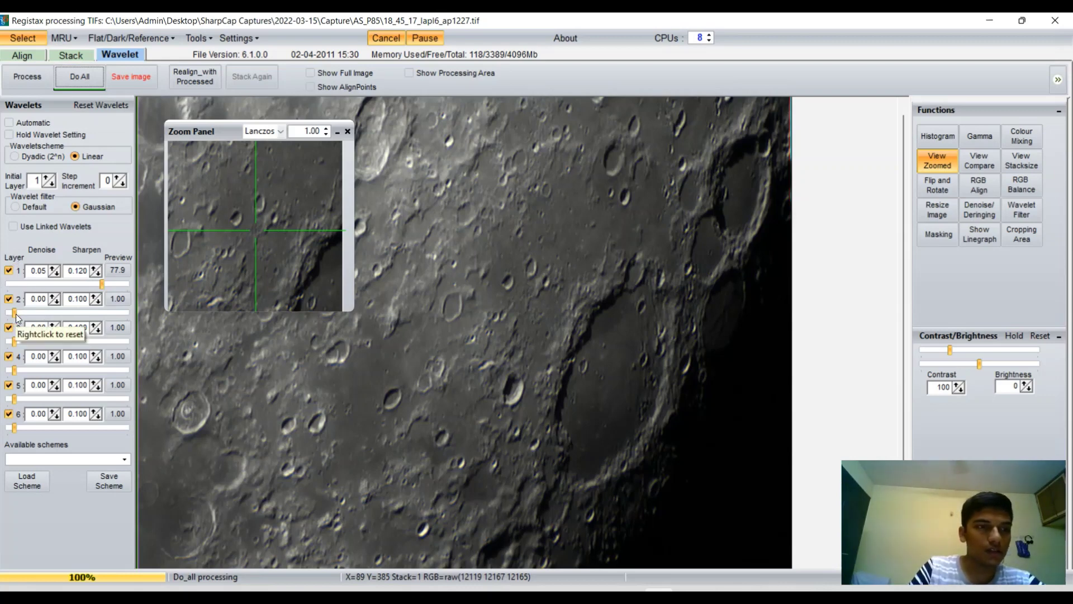
drag(18, 313, 76, 319)
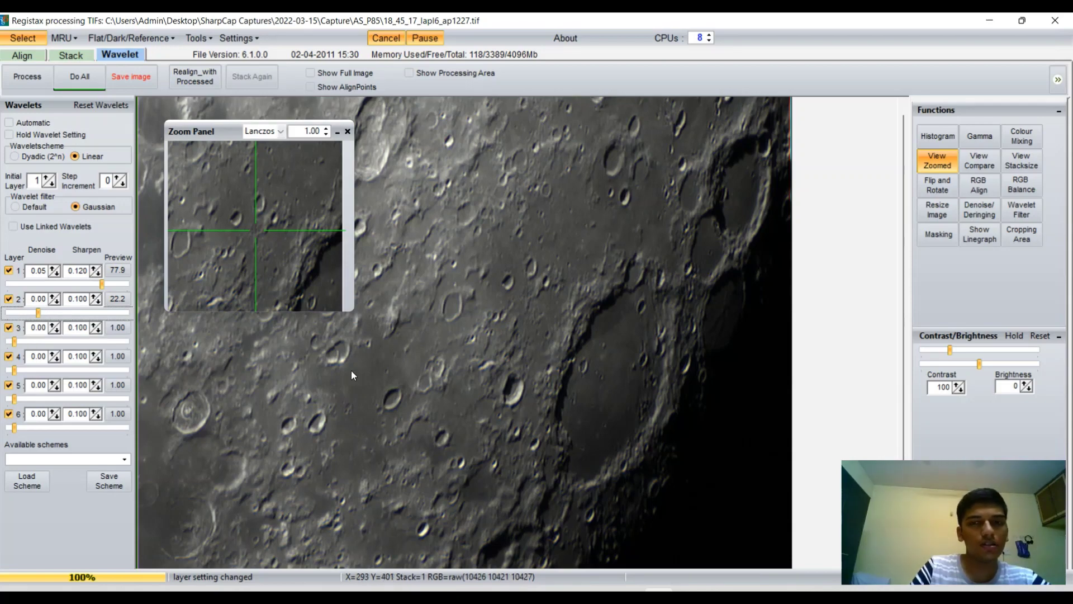
click(83, 78)
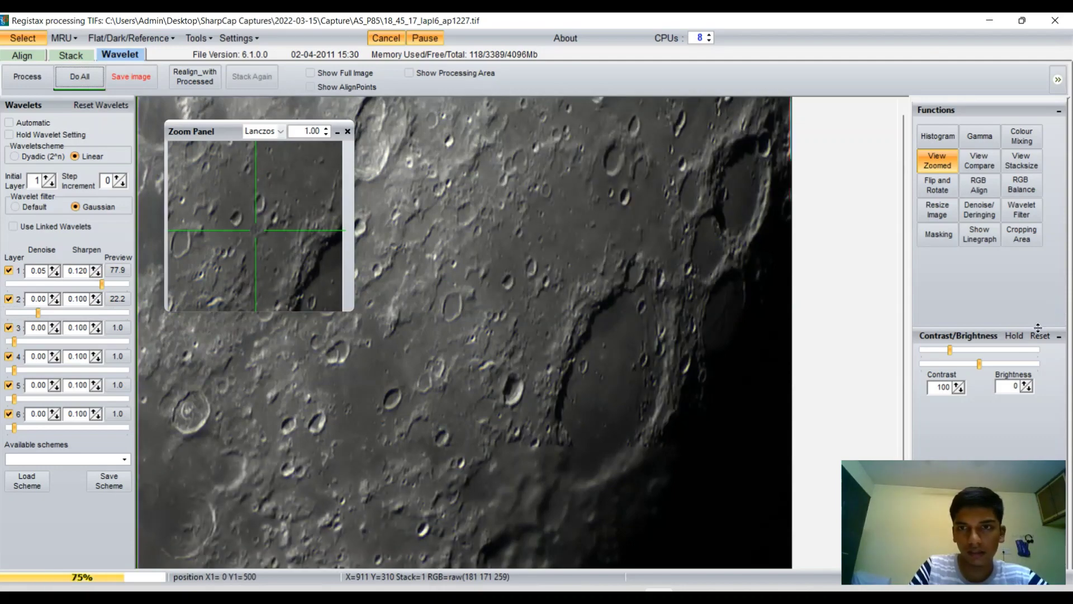
Set layer 1 de-noising to 102 and enable dark-side de-ringing.
click(981, 216)
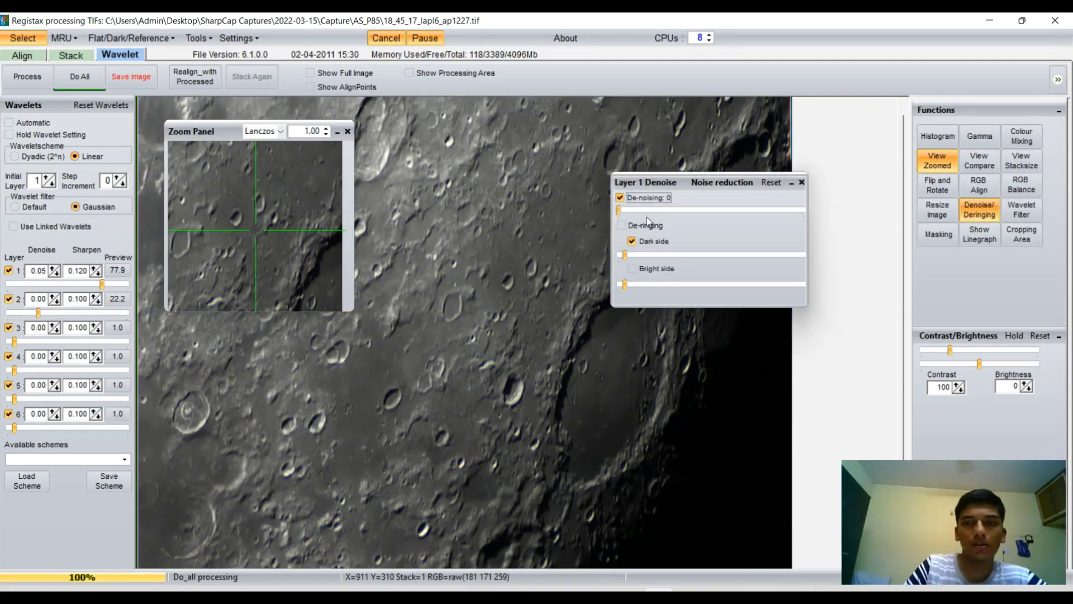
click(619, 210)
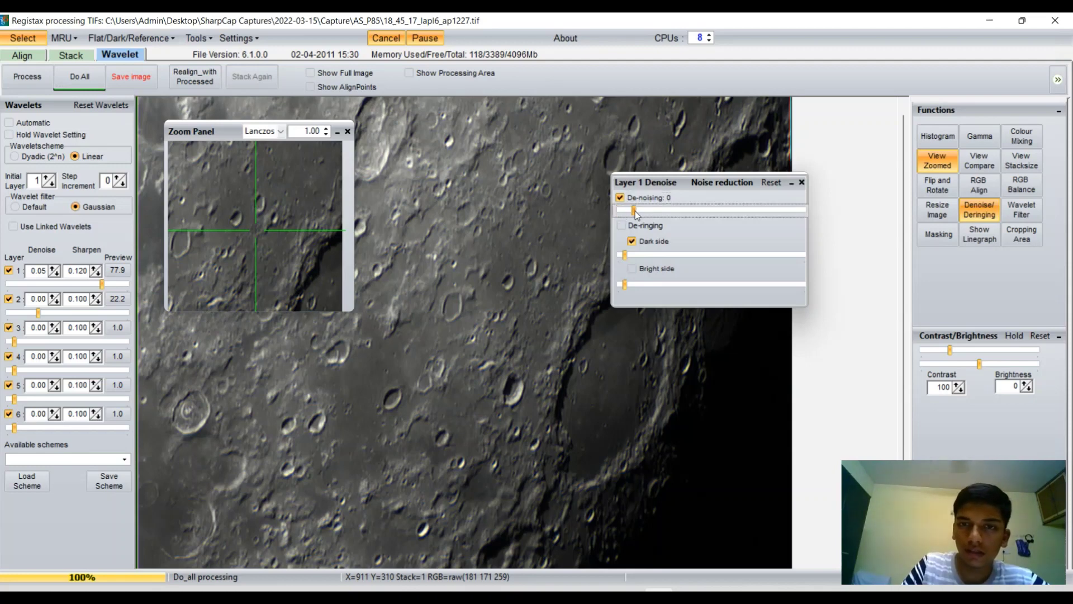
drag(635, 210, 638, 210)
click(632, 226)
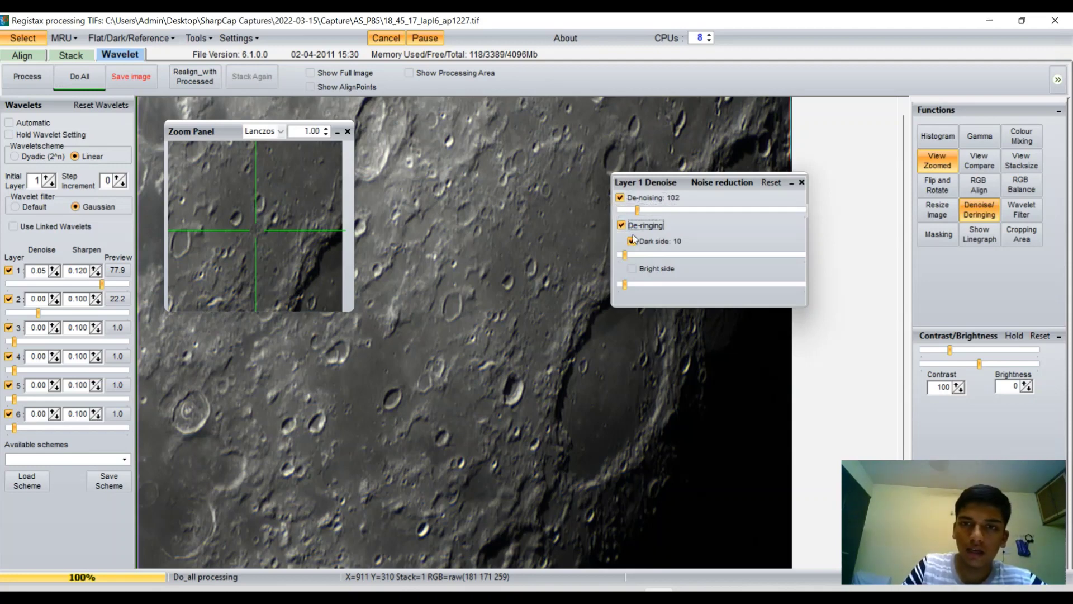
drag(678, 183, 680, 155)
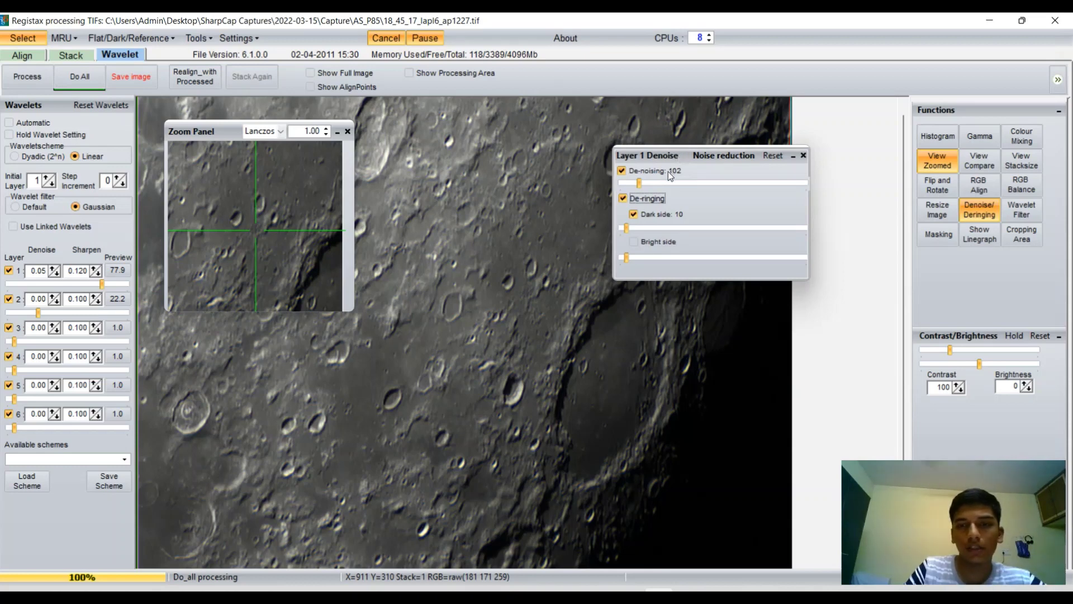
Set layer 1 de-ringing to dark side 62 and bright side 53, then run Do All.
click(633, 242)
drag(630, 230, 645, 232)
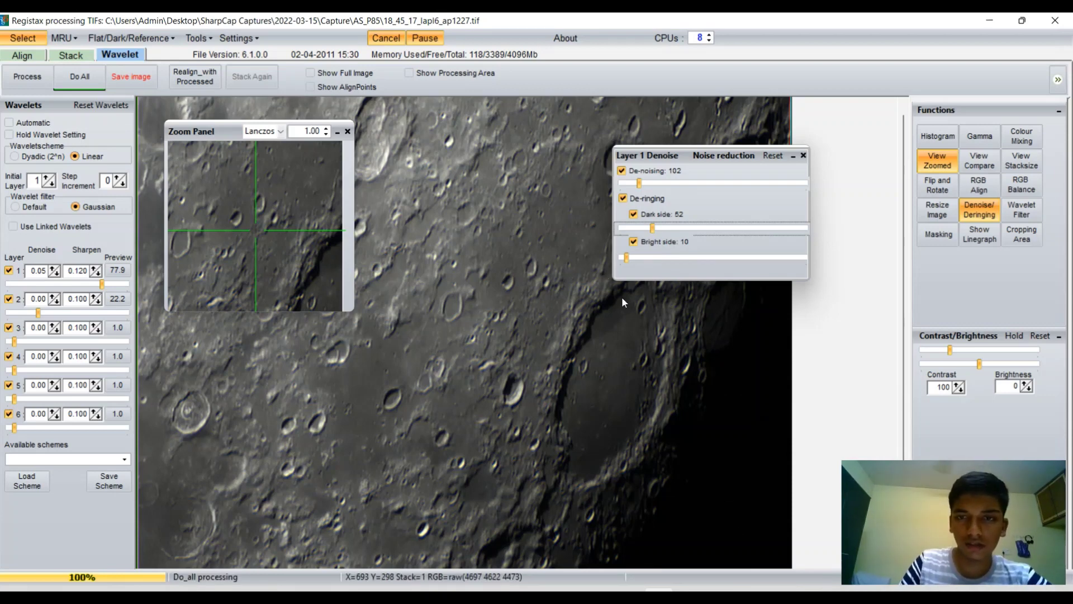
drag(628, 259, 651, 257)
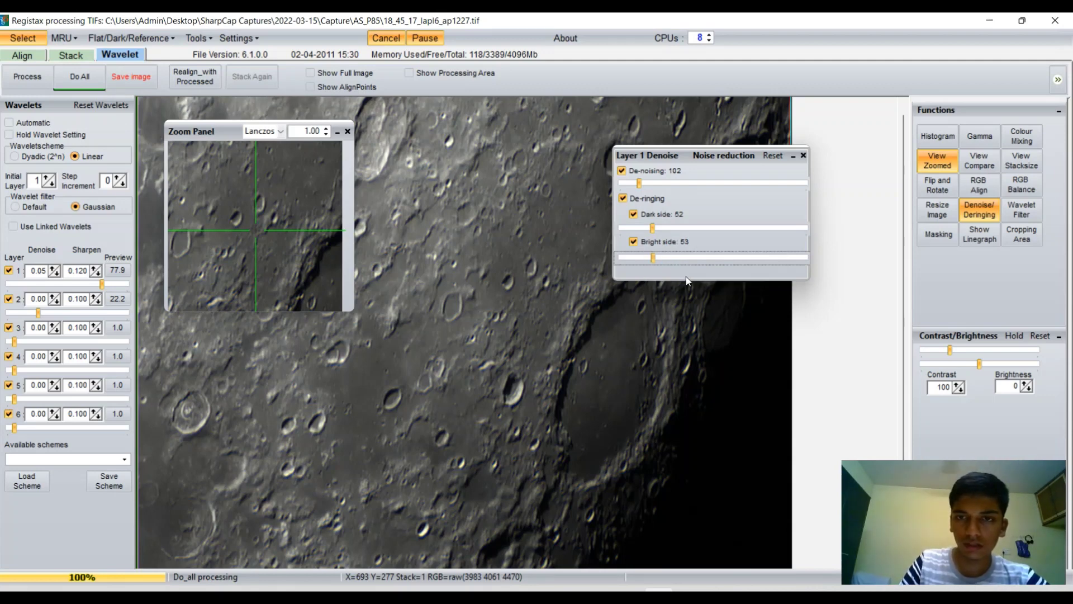
click(80, 76)
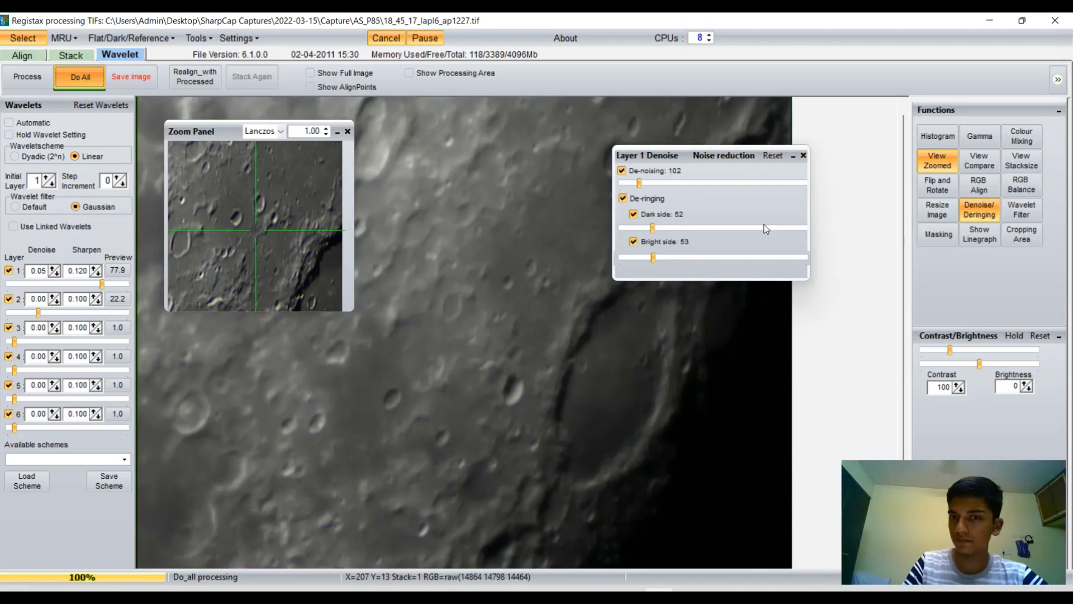
Close the denoise panel, check the preview at 1.50 then 1.00, close it, and rerun Do All.
click(803, 156)
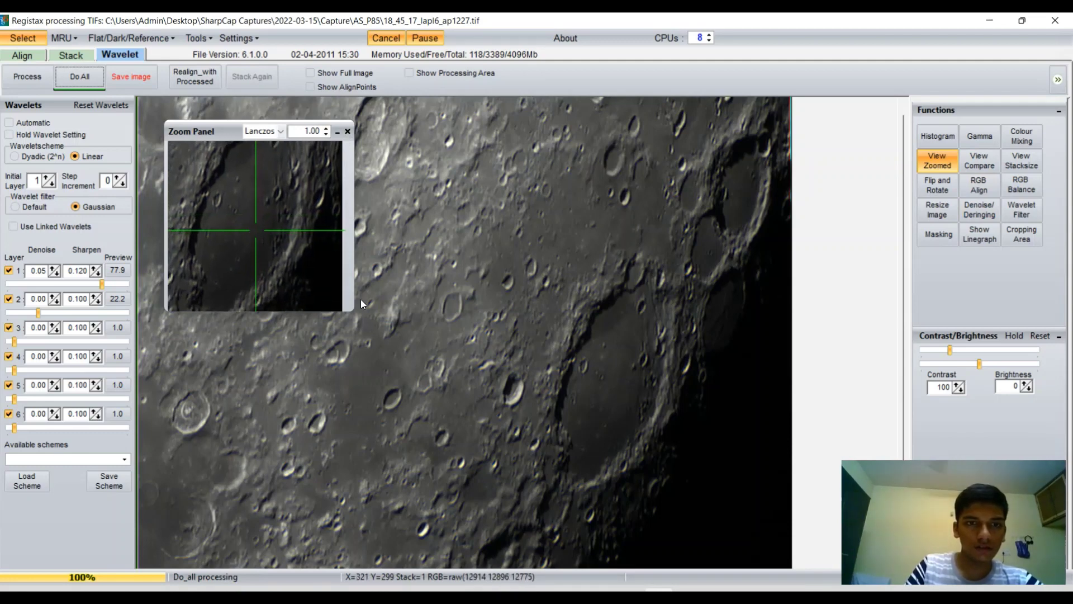
mouse_move(353, 295)
mouse_down()
mouse_move(458, 295)
mouse_move(362, 283)
mouse_up()
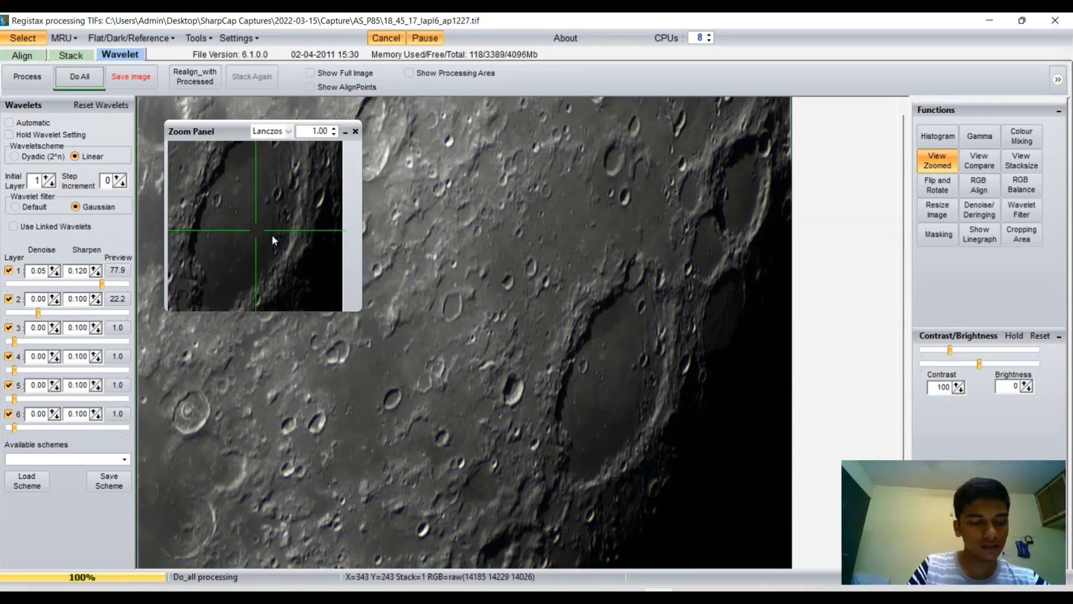
click(333, 128)
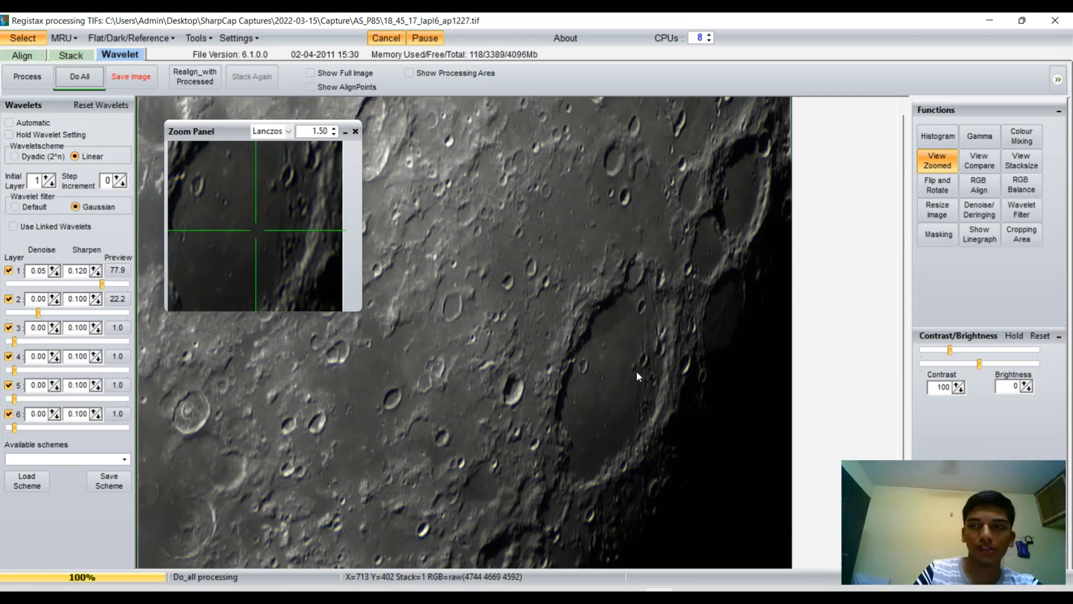
click(334, 134)
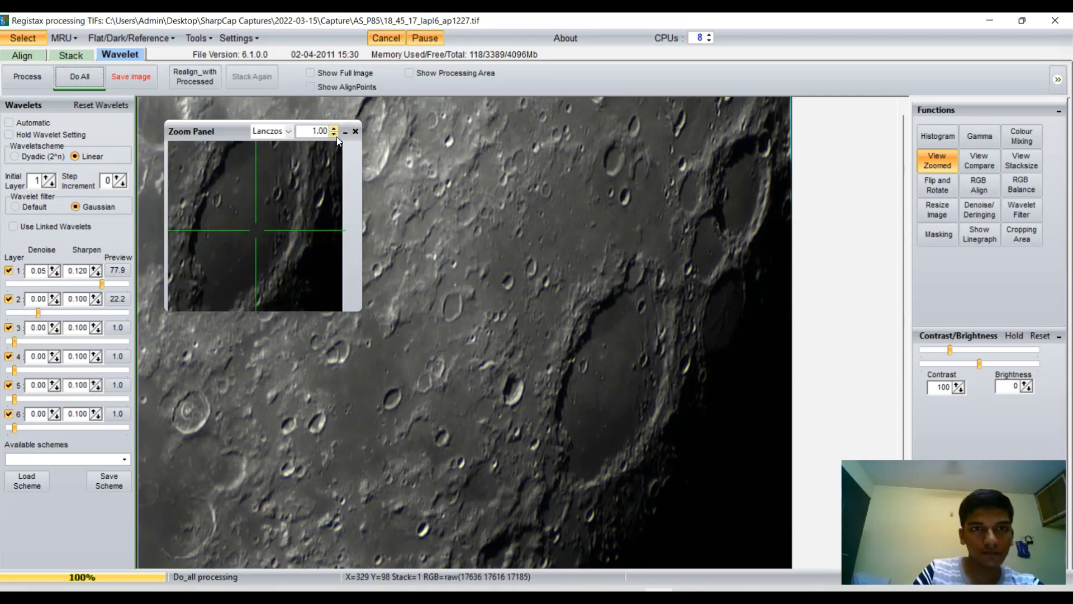
click(356, 131)
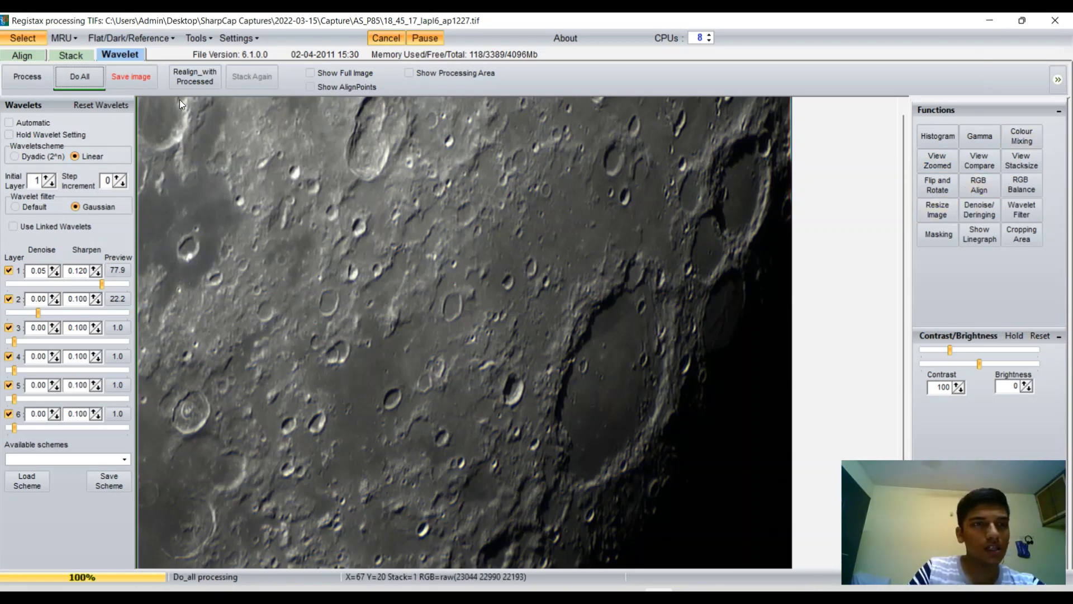
click(80, 78)
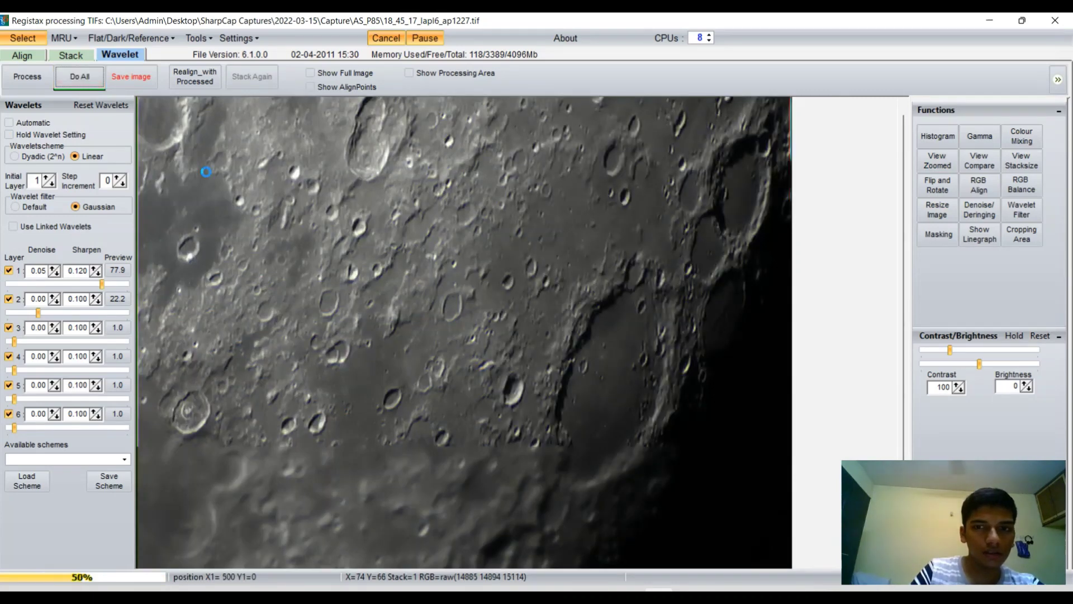
Save the processed moon image as a 16-bit PNG and close RegiStax 6.
click(136, 78)
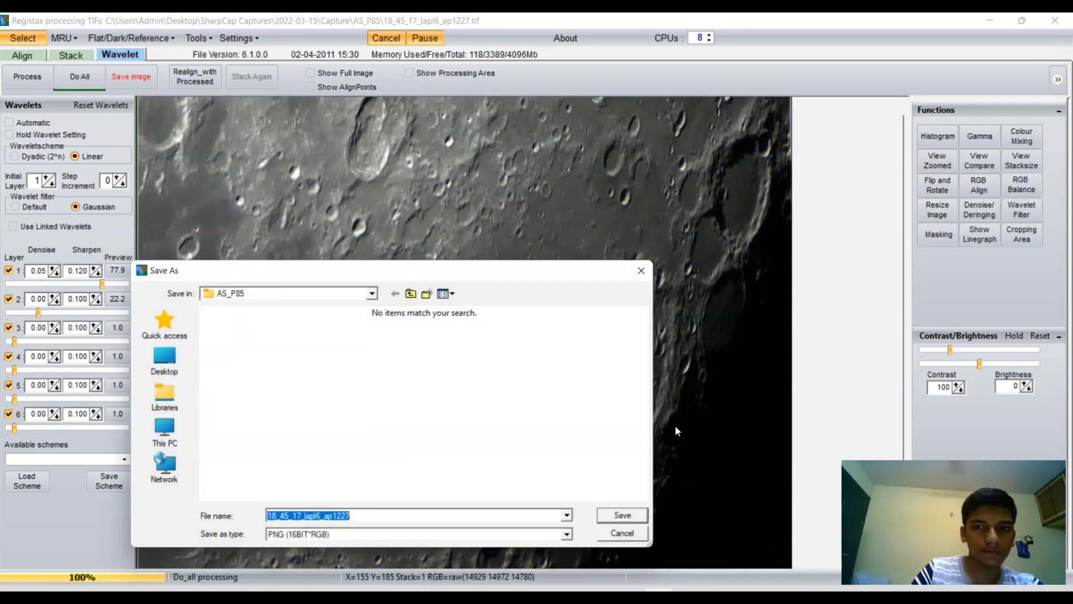
click(627, 517)
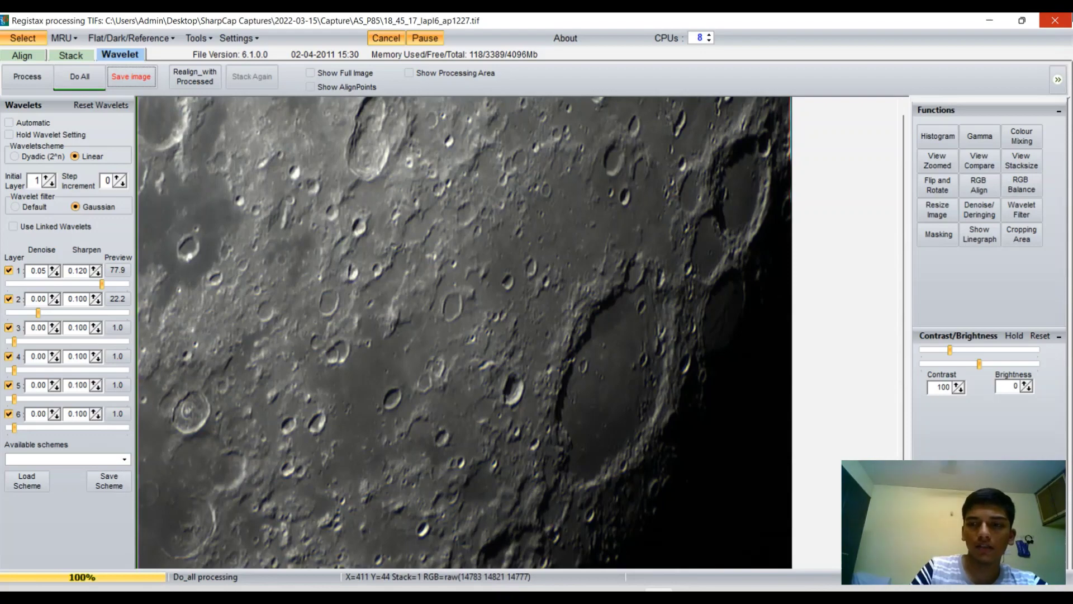
click(1055, 21)
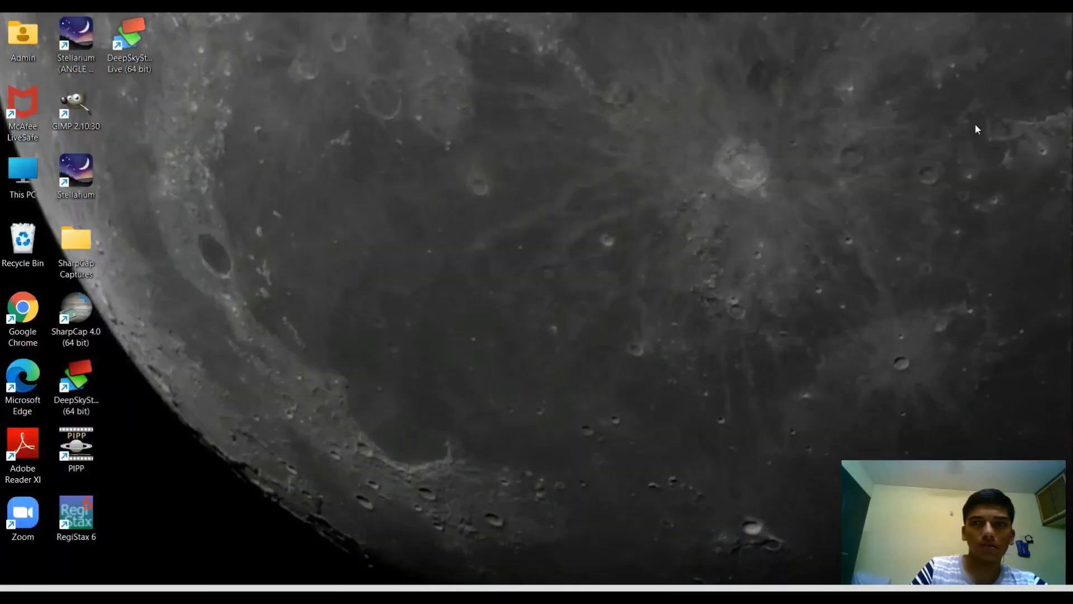
Launch GIMP and open 18_45_17_lapl6_ap1227.png from Desktop > SharpCap Captures > 2022-03-15 > Capture > AS_P85.
double_click(82, 112)
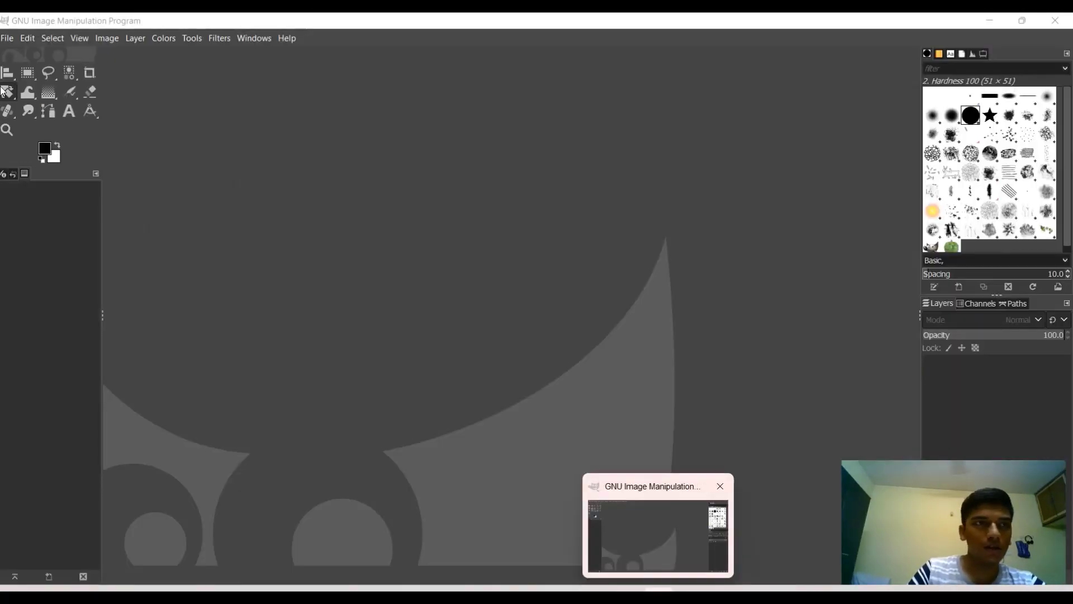
click(7, 42)
click(26, 89)
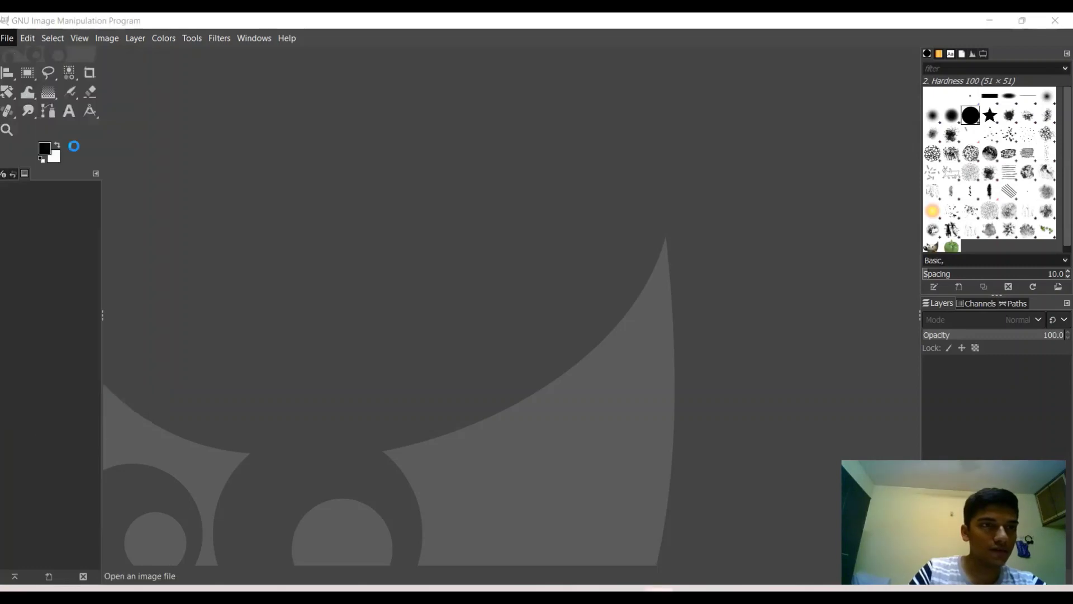
click(46, 144)
double_click(189, 96)
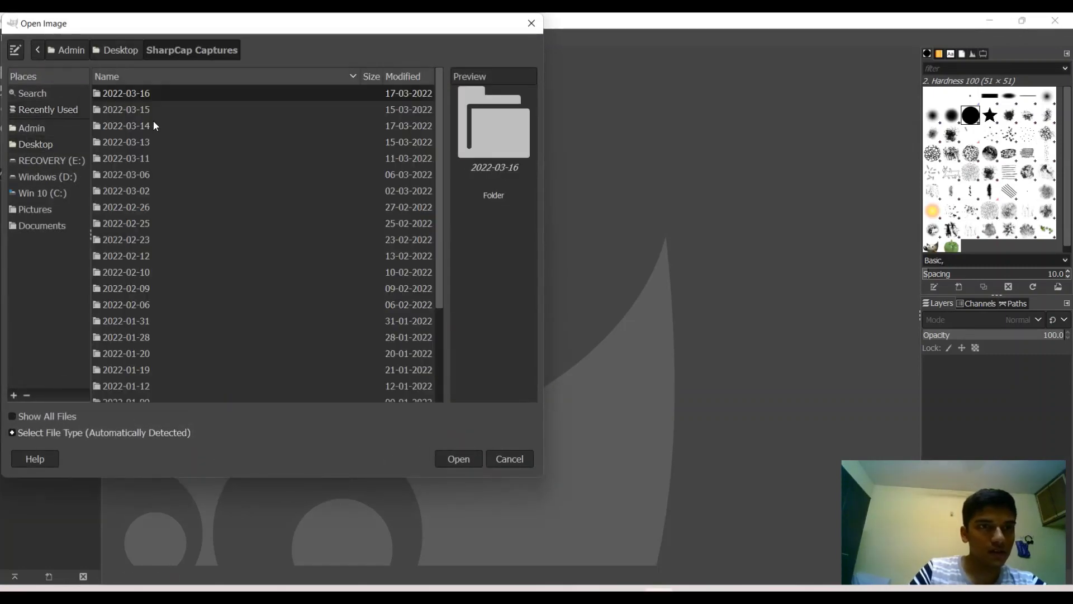
double_click(159, 107)
double_click(168, 93)
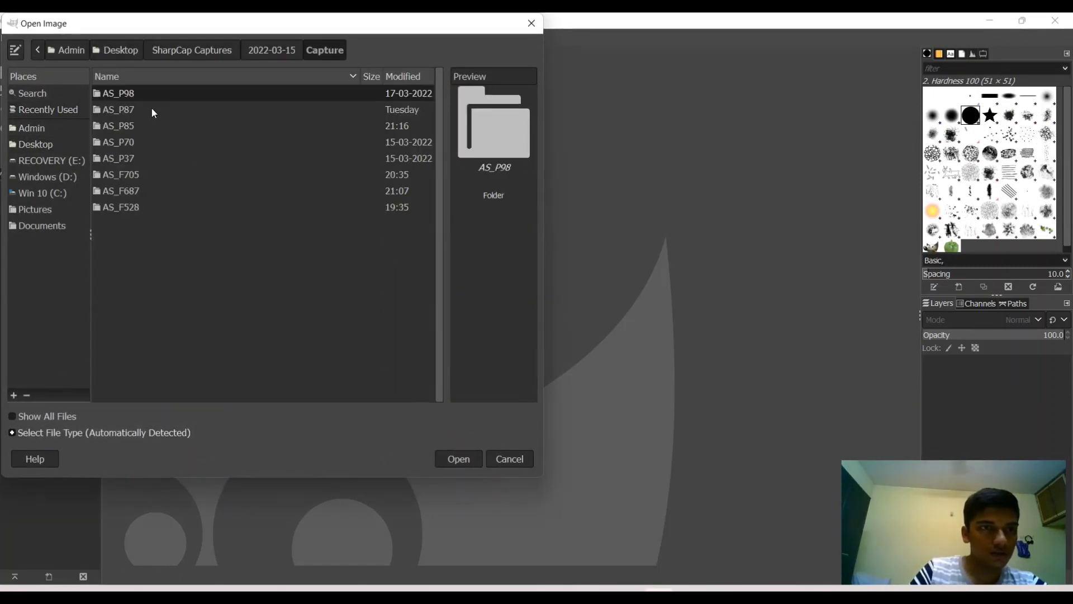
double_click(142, 128)
click(180, 111)
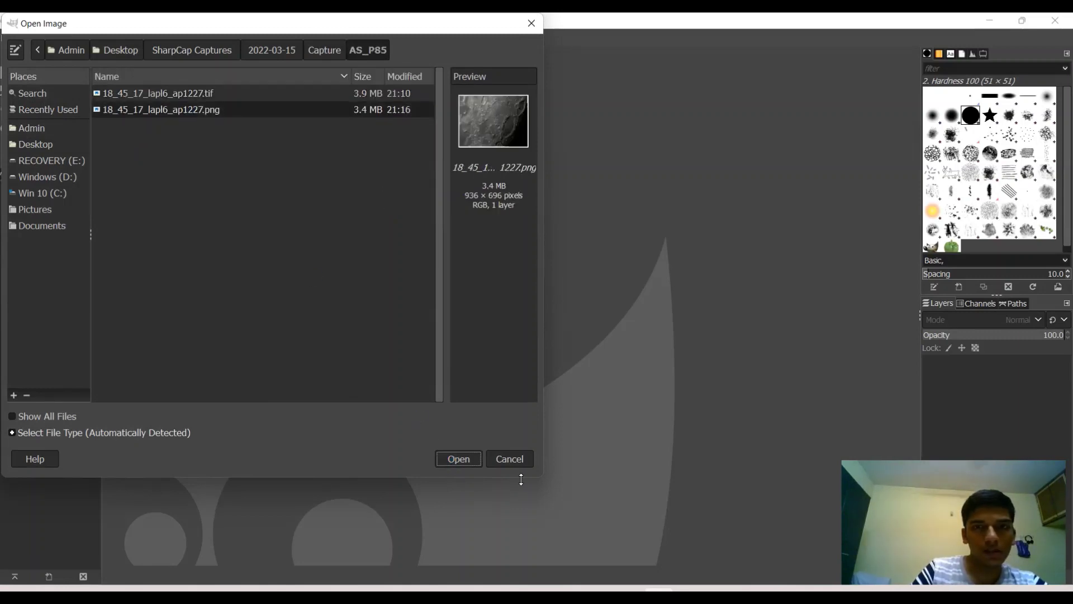
click(460, 465)
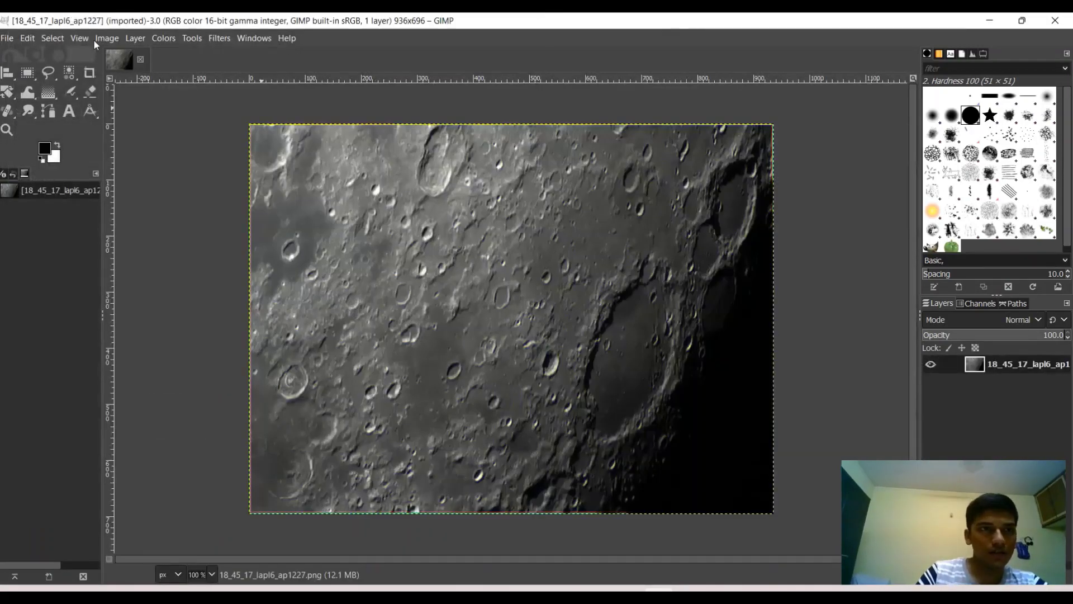
Open the Scale Image dialog for the 936 × 696 moon image from the Image menu.
click(107, 38)
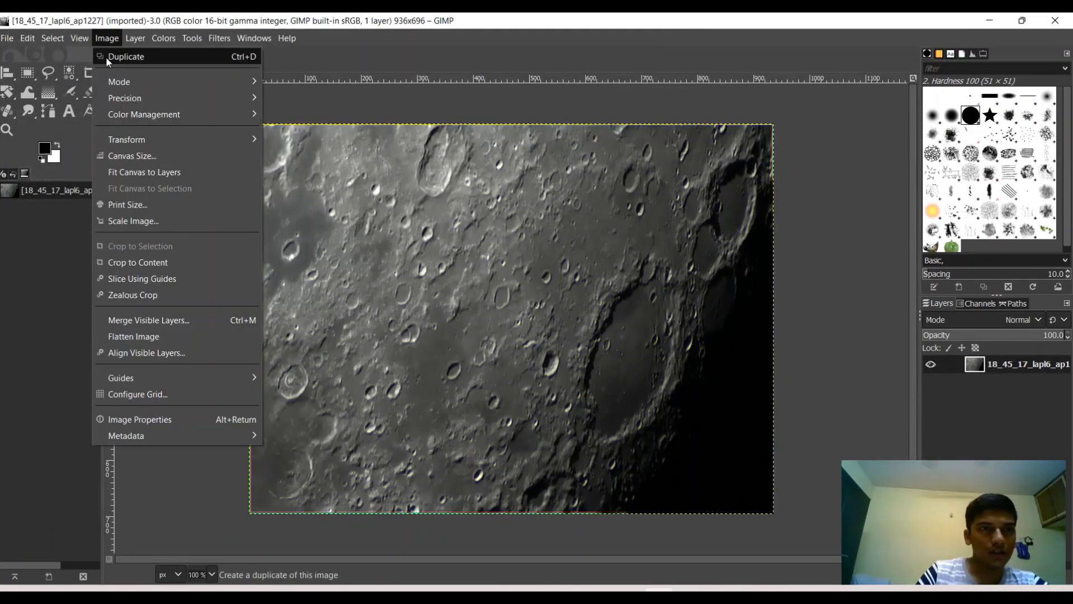
click(107, 38)
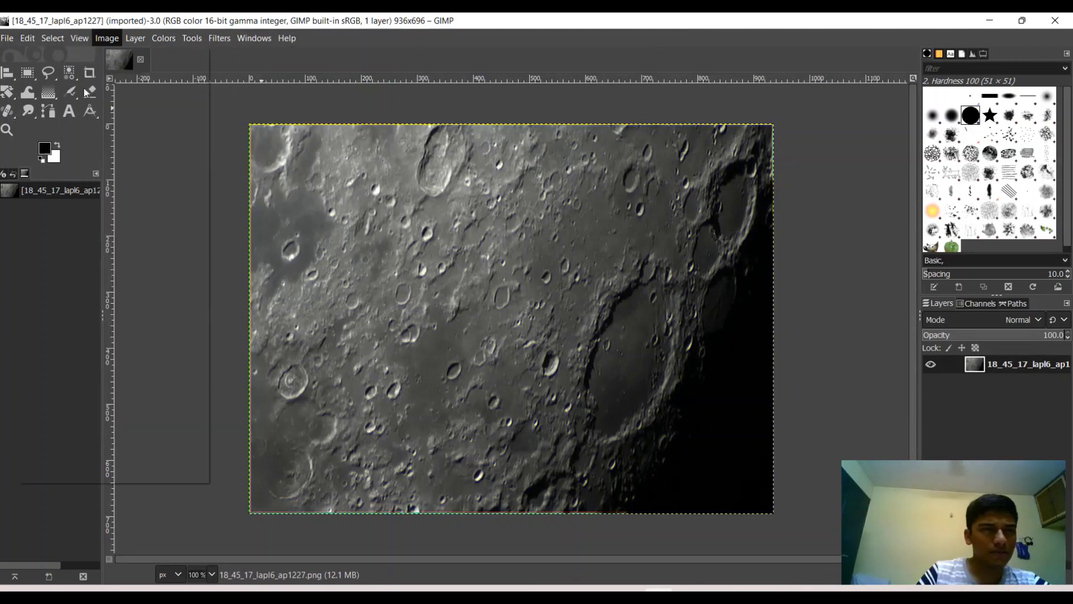
click(27, 38)
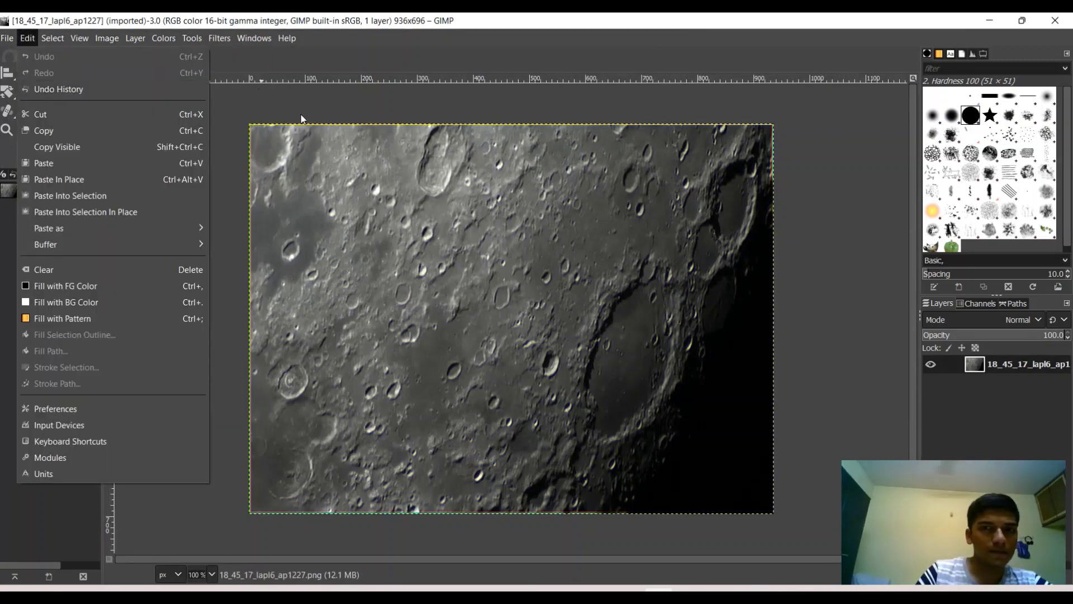
click(260, 100)
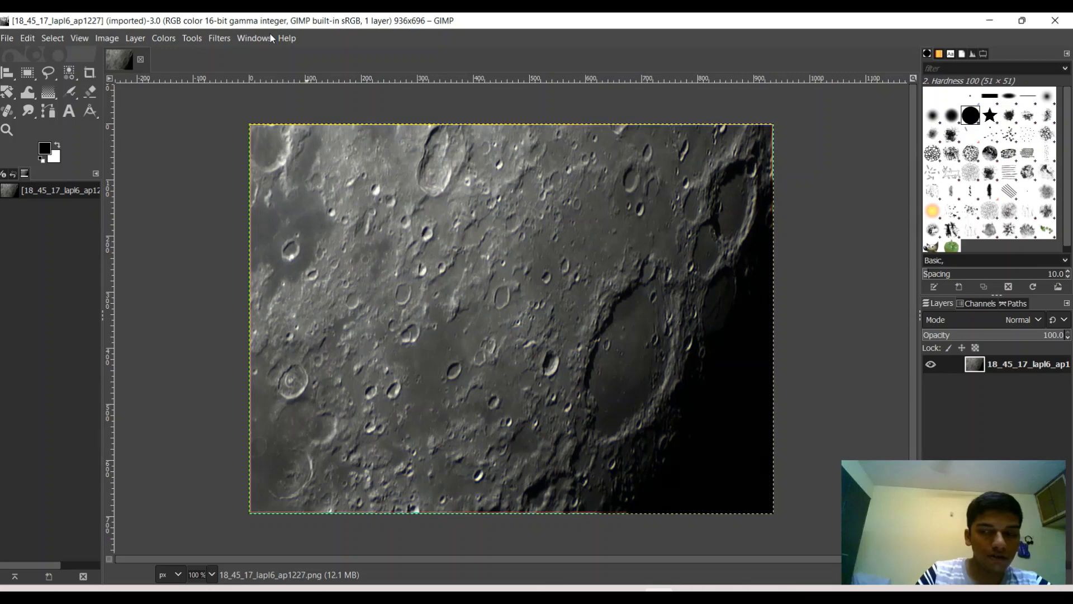
click(112, 38)
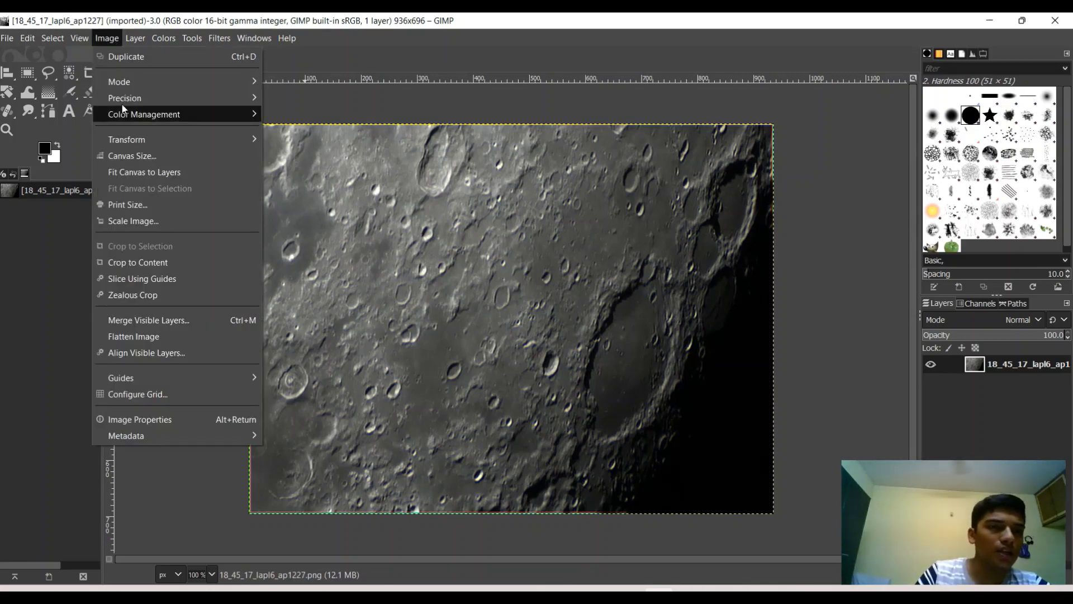
click(153, 223)
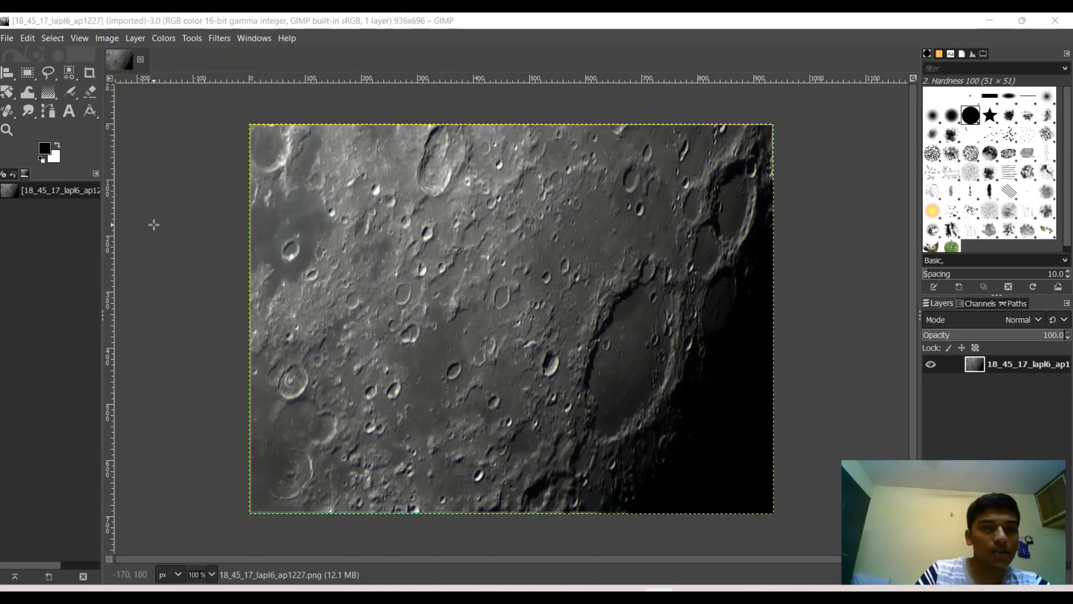
Scale the image to 3200 px wide (3200 × 2379) and accept the size warning.
drag(515, 216, 148, 209)
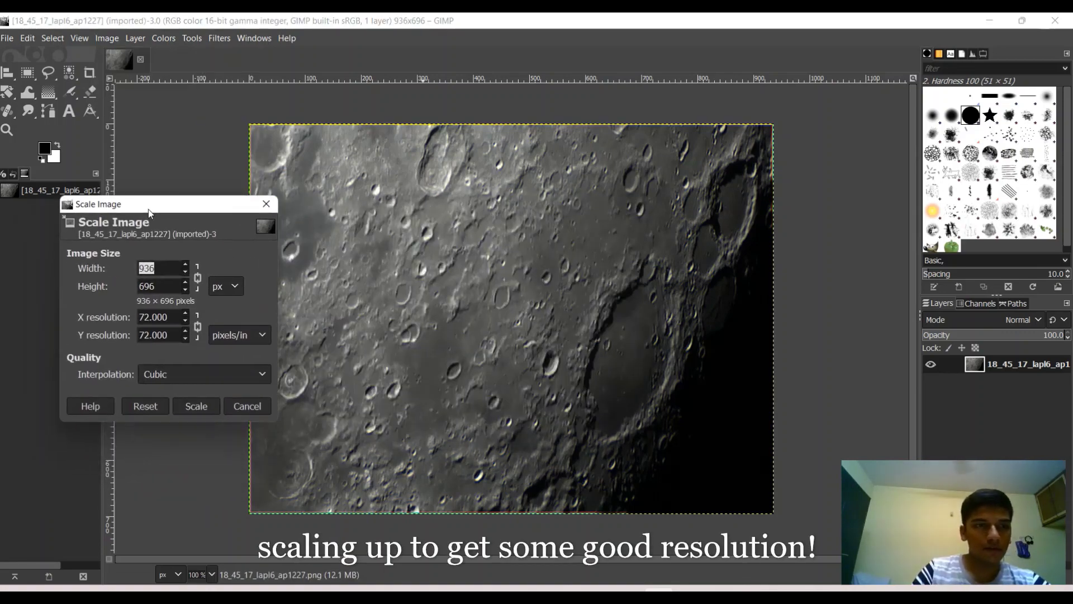
text(3)
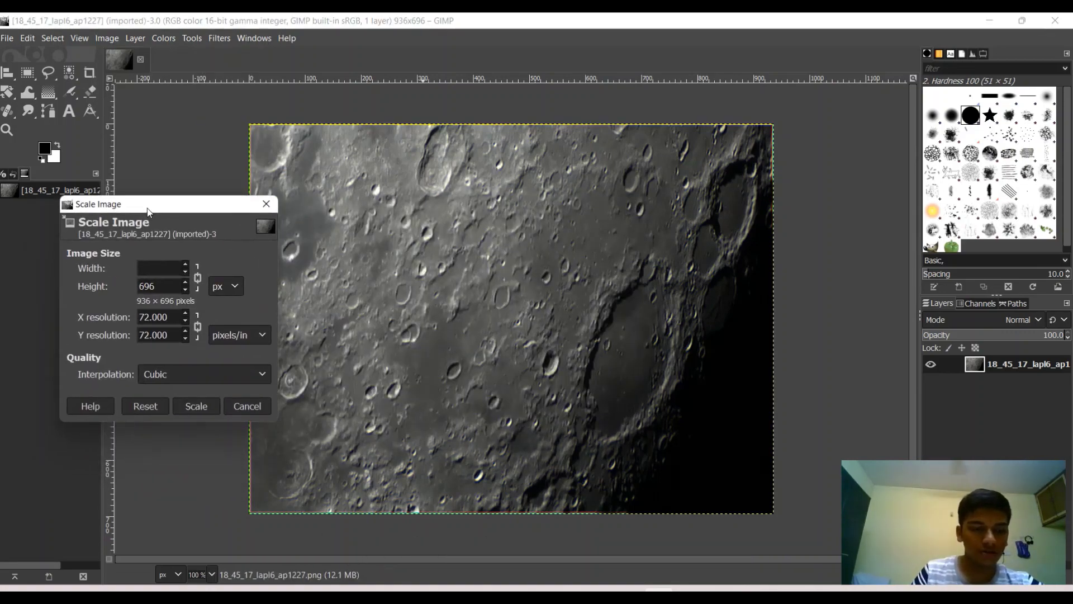
text(200)
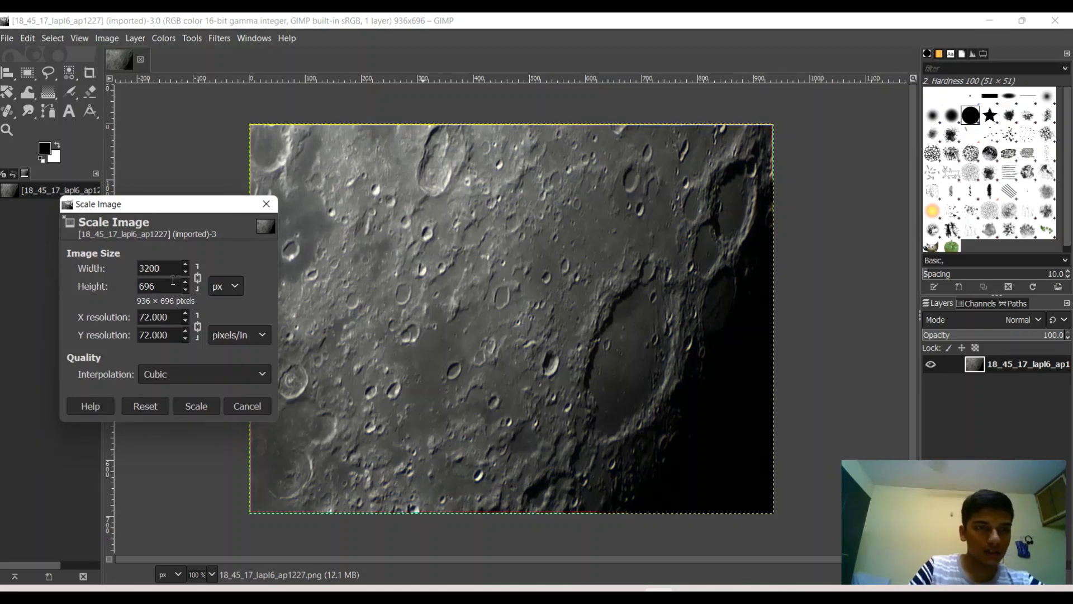
key(Tab)
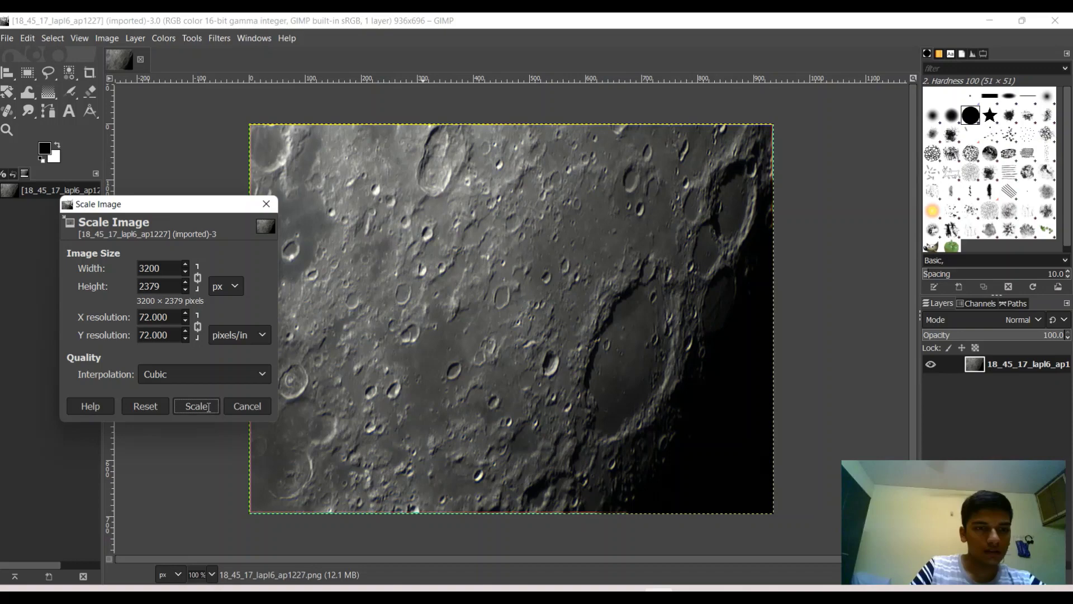
click(213, 411)
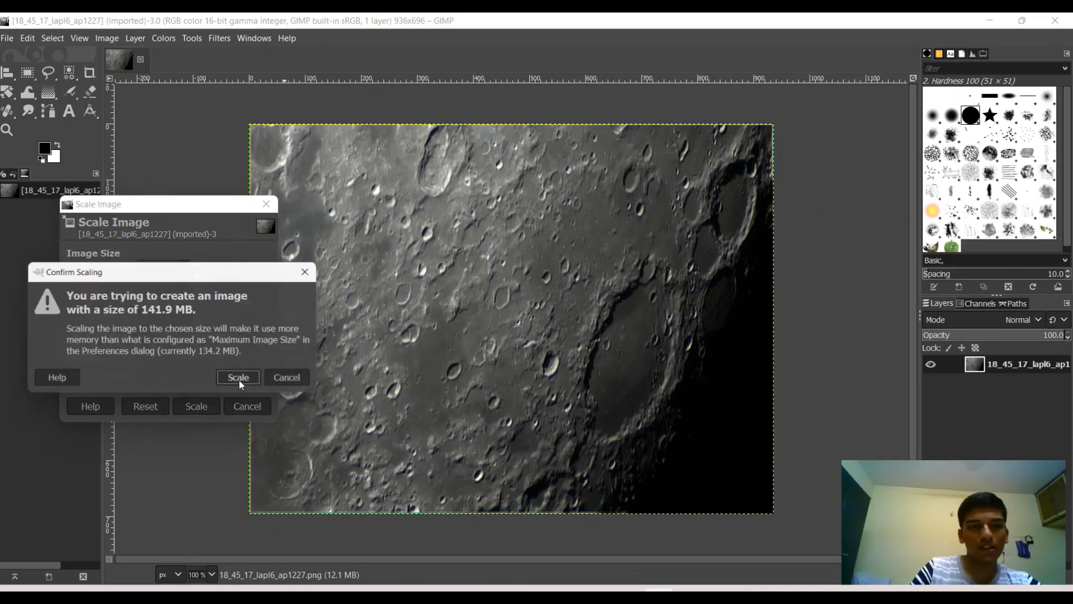
click(252, 382)
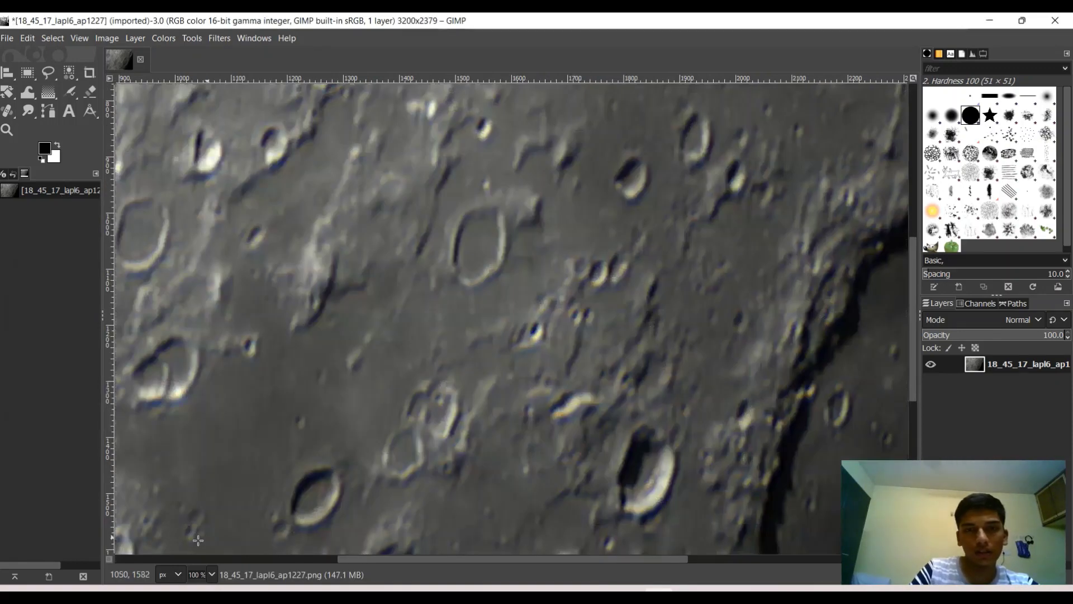
Zoom the view to 50 % and then 25 % to show the whole image.
click(212, 573)
click(212, 572)
click(212, 571)
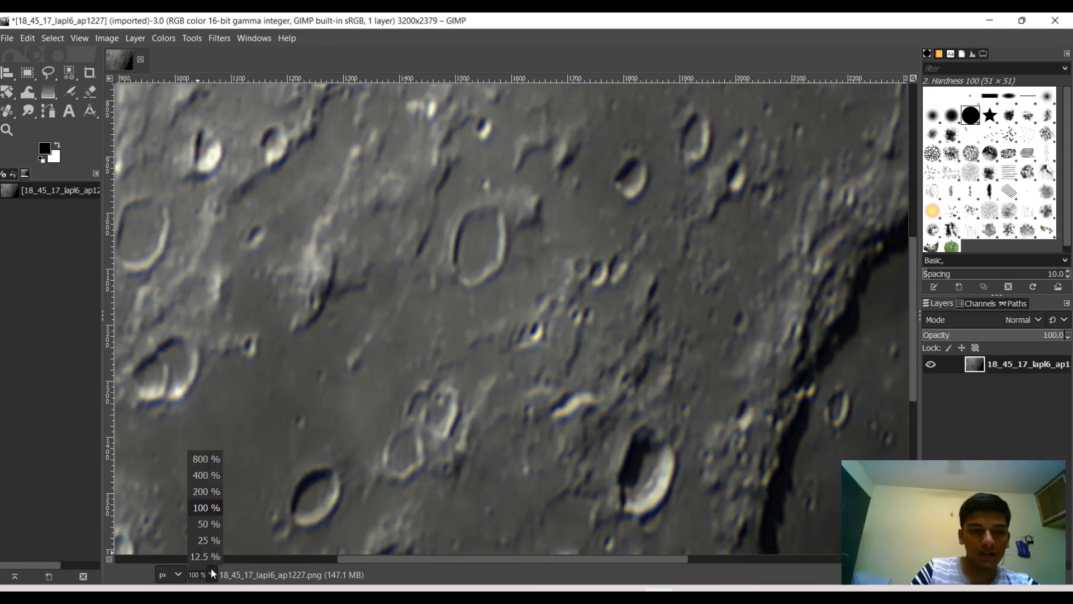
click(212, 528)
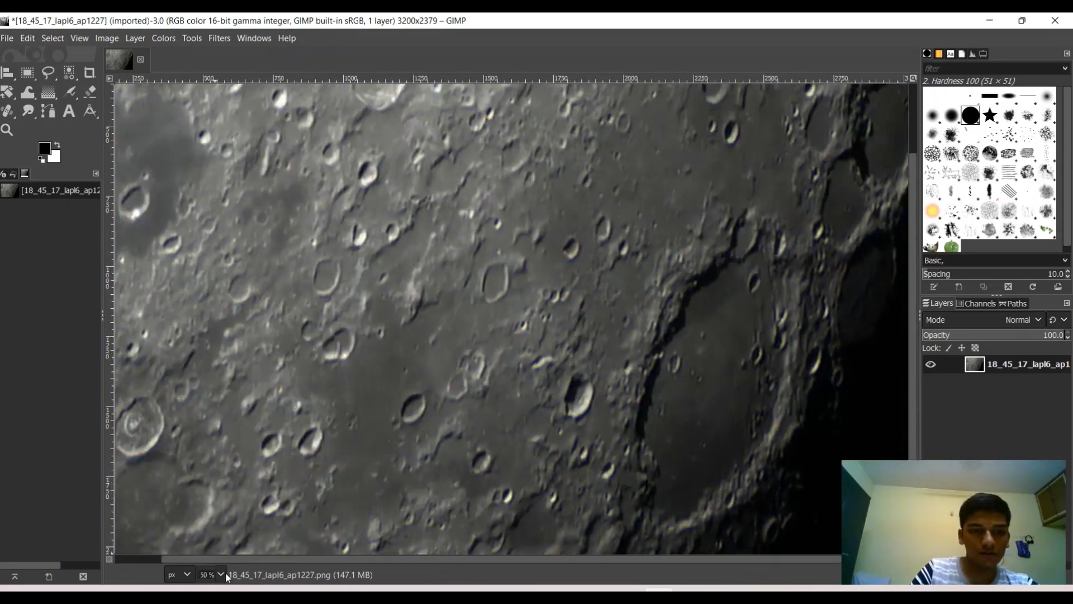
click(223, 575)
click(226, 541)
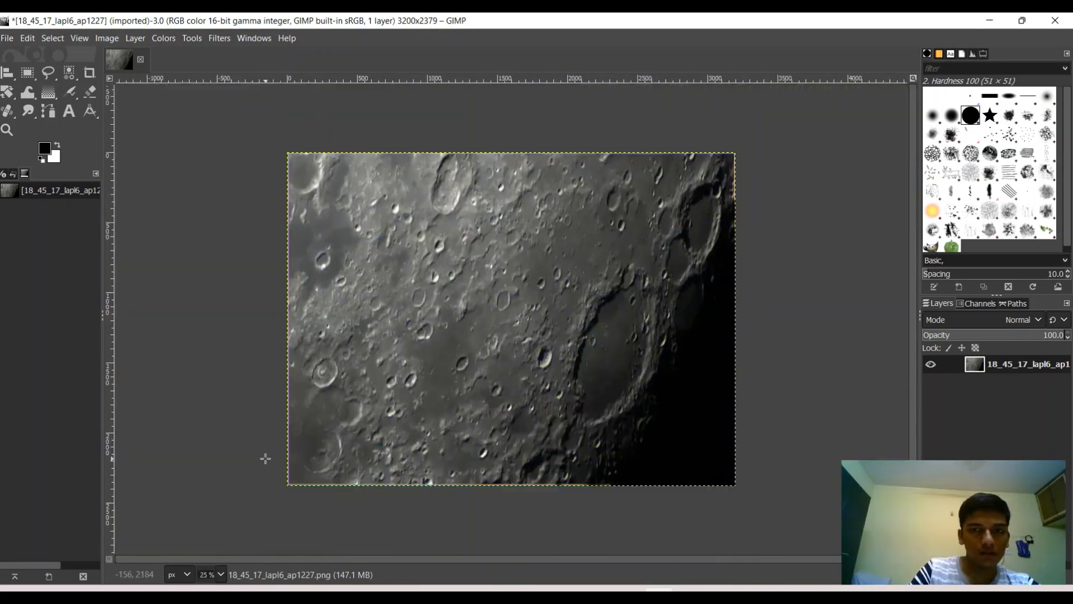
Reduce the image saturation to a scale of about 0.47 to remove colour fringing.
click(167, 38)
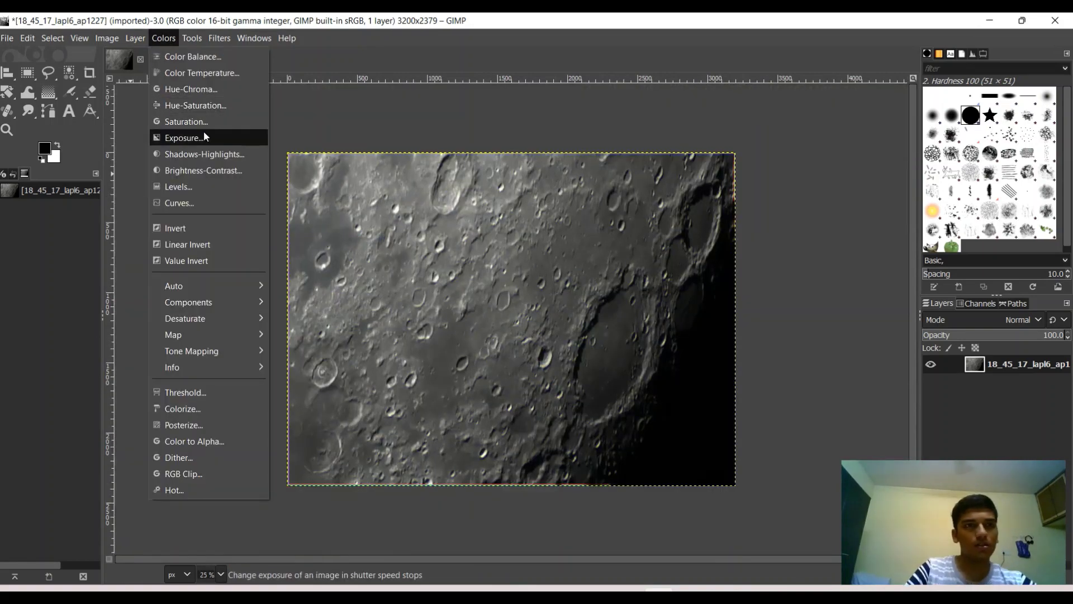
click(202, 121)
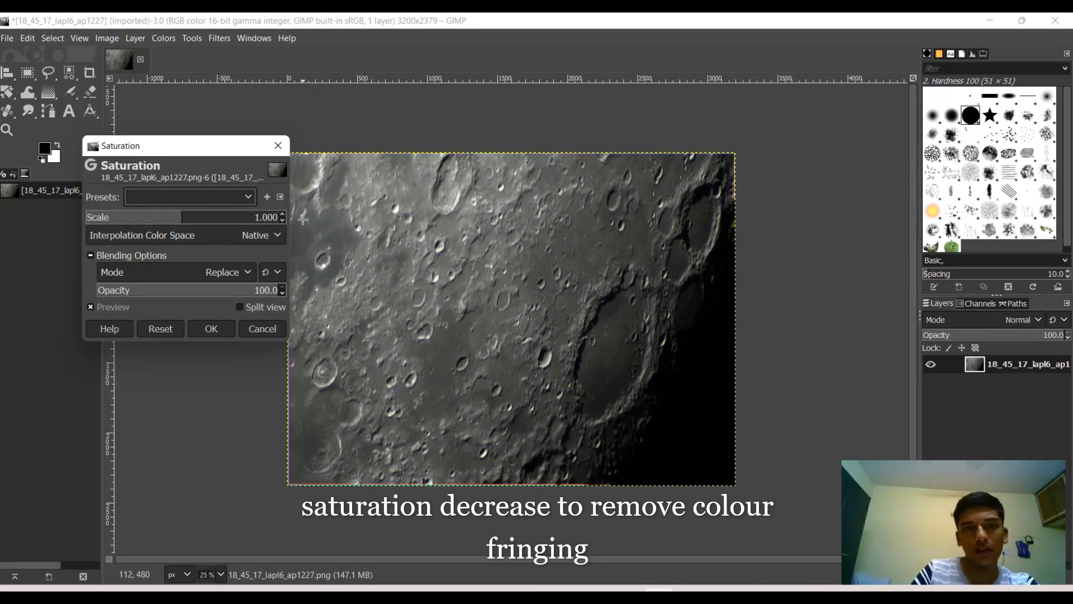
click(175, 219)
drag(175, 219, 131, 228)
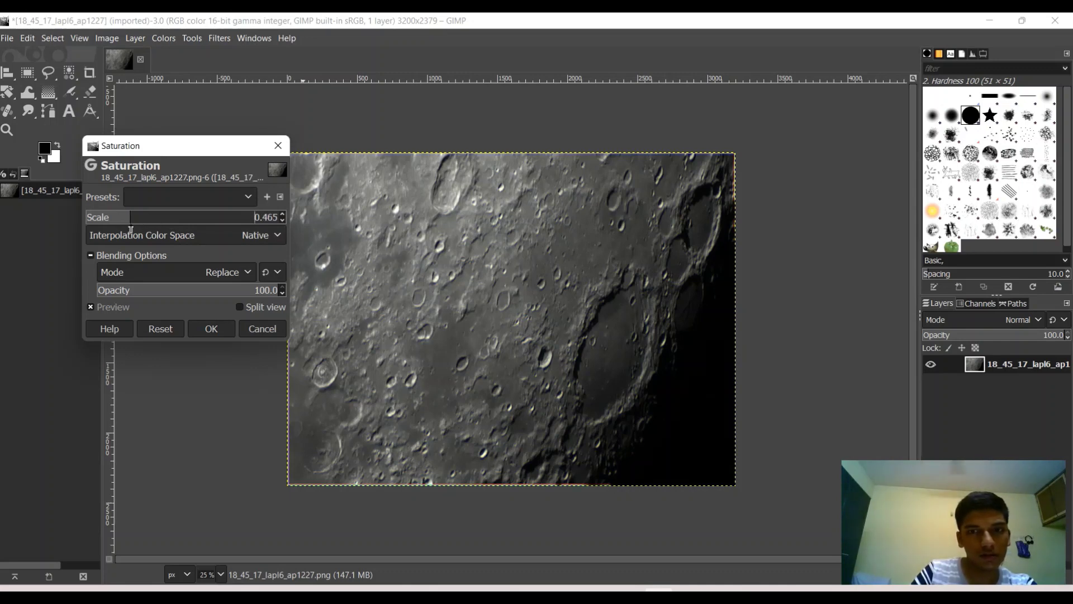
click(208, 330)
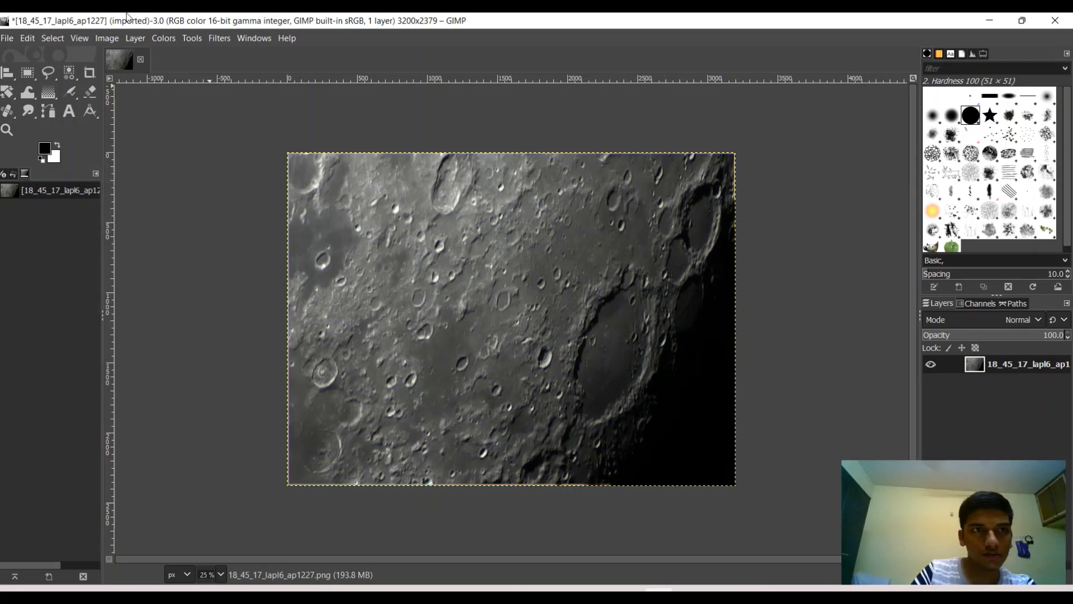
Darken the midtones slightly with a Curves adjustment.
click(153, 38)
click(207, 201)
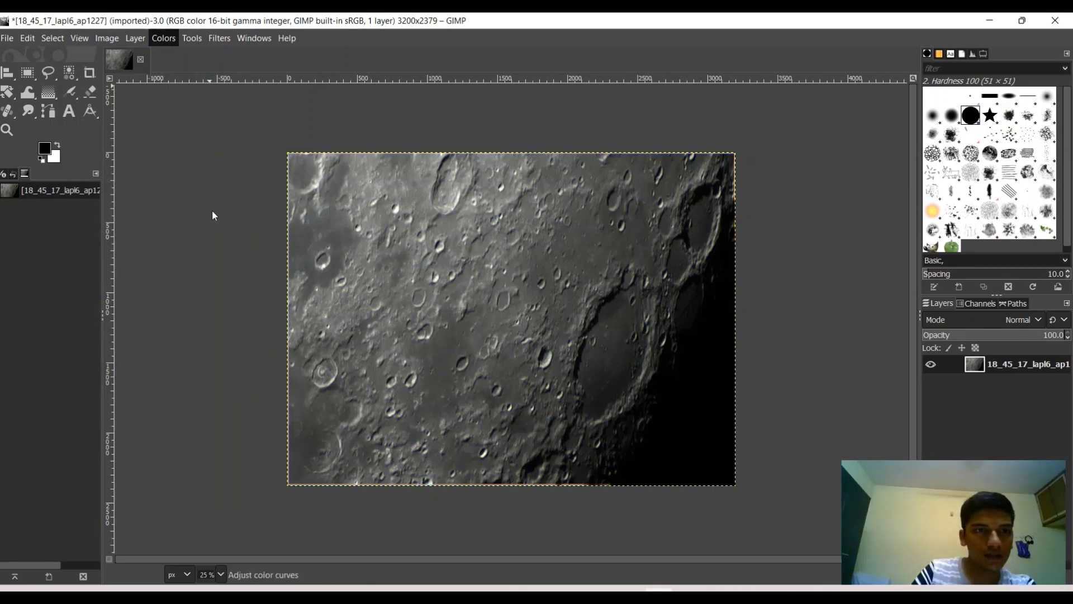
drag(230, 205, 233, 212)
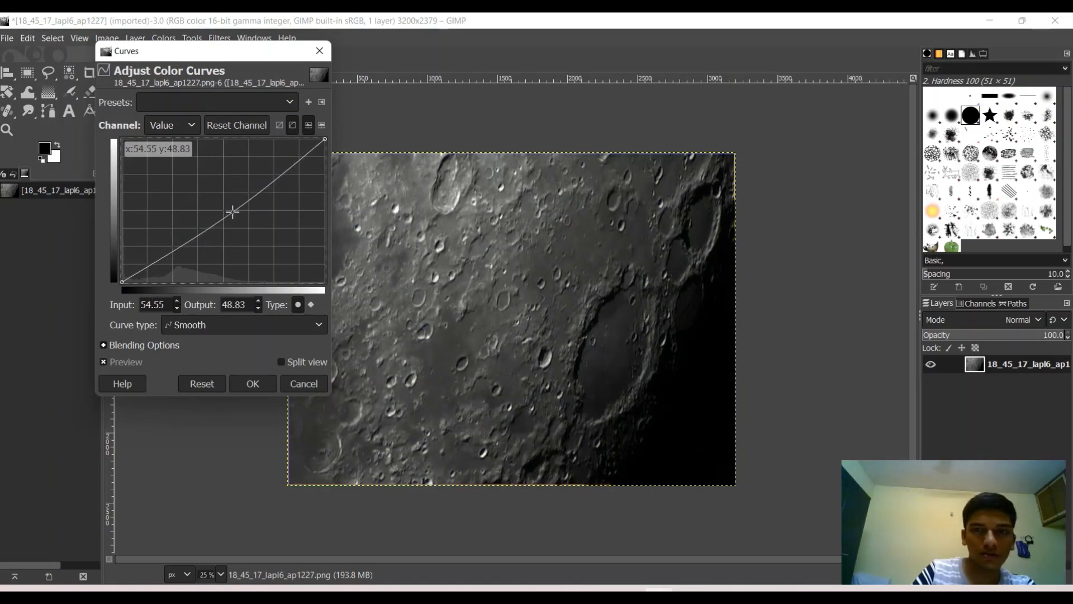
click(252, 384)
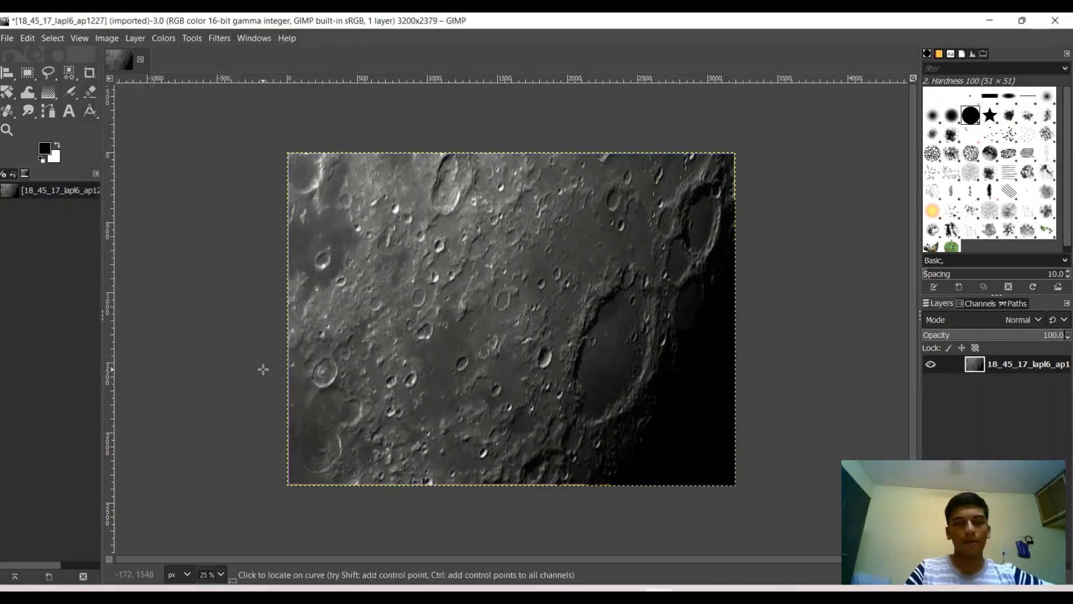
click(217, 39)
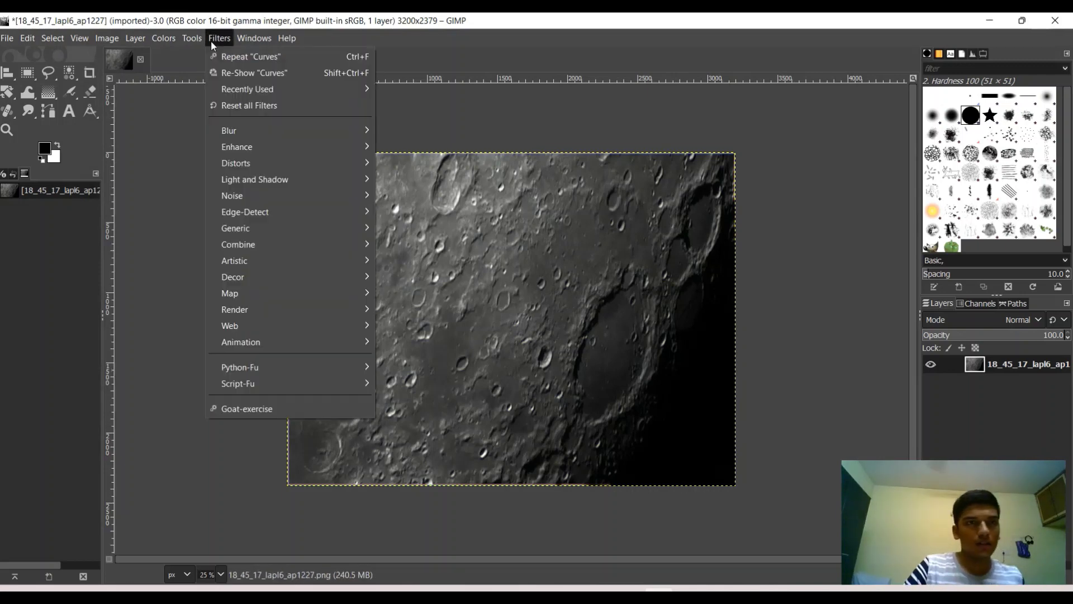
mouse_move(255, 147)
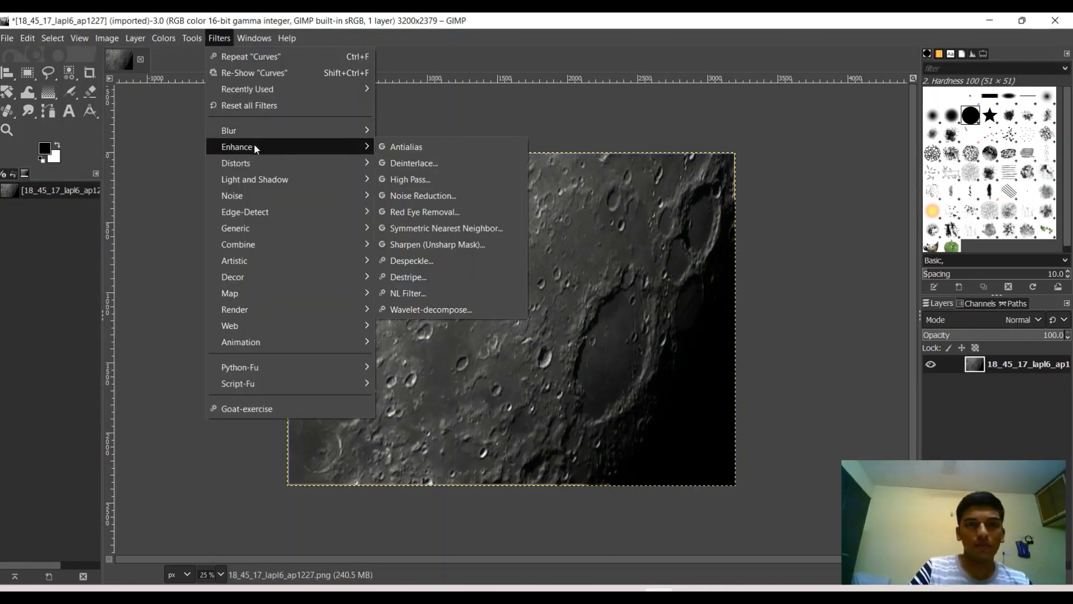
click(426, 246)
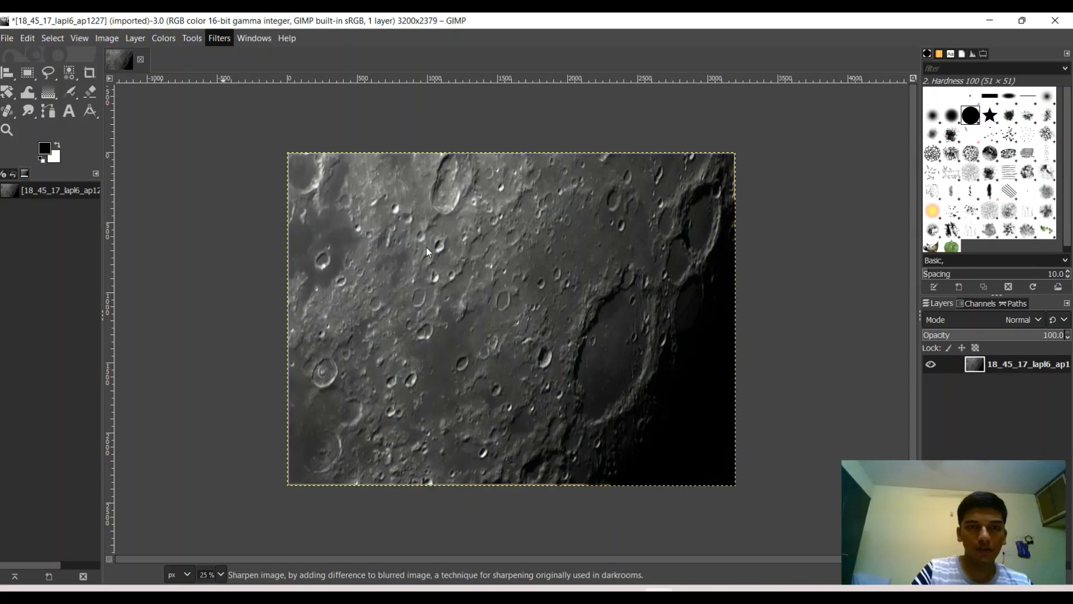
drag(164, 148, 156, 139)
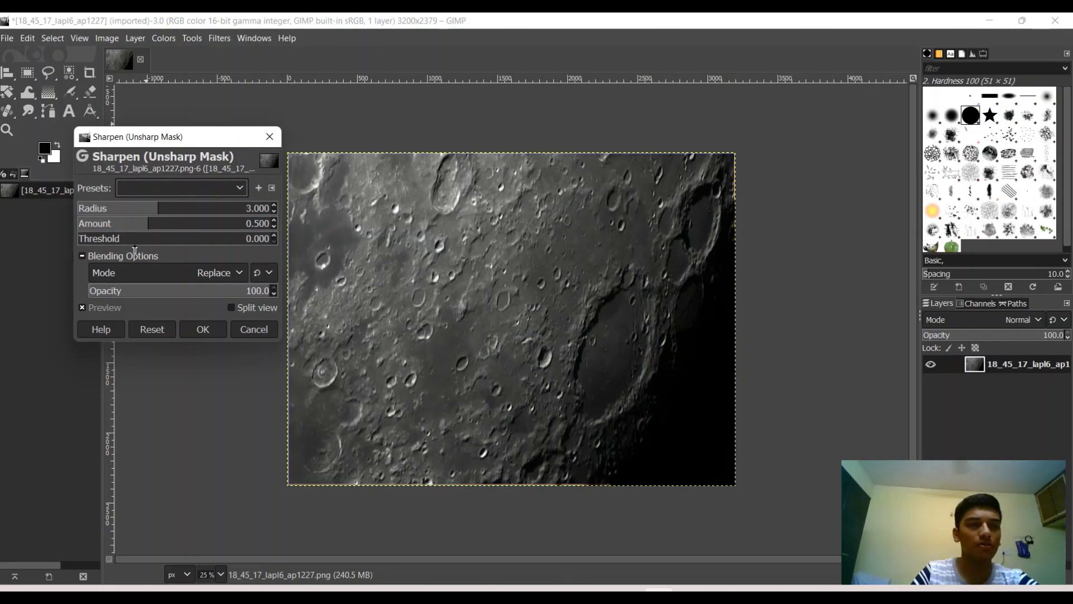
click(254, 329)
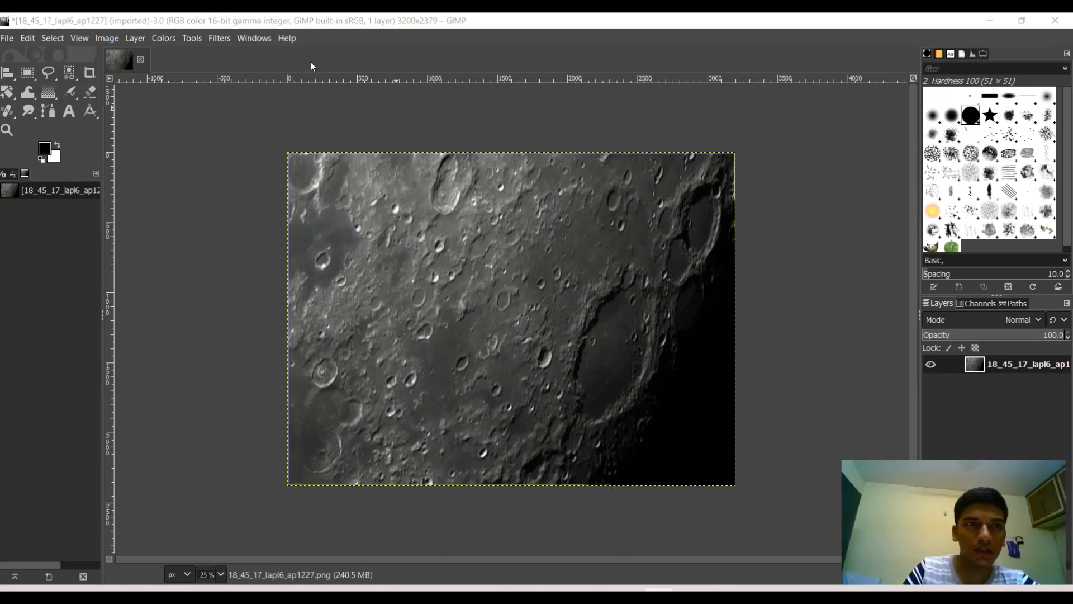
Export the image as 18_45_17_lapl6_ap1227.png, replacing the existing file.
click(8, 38)
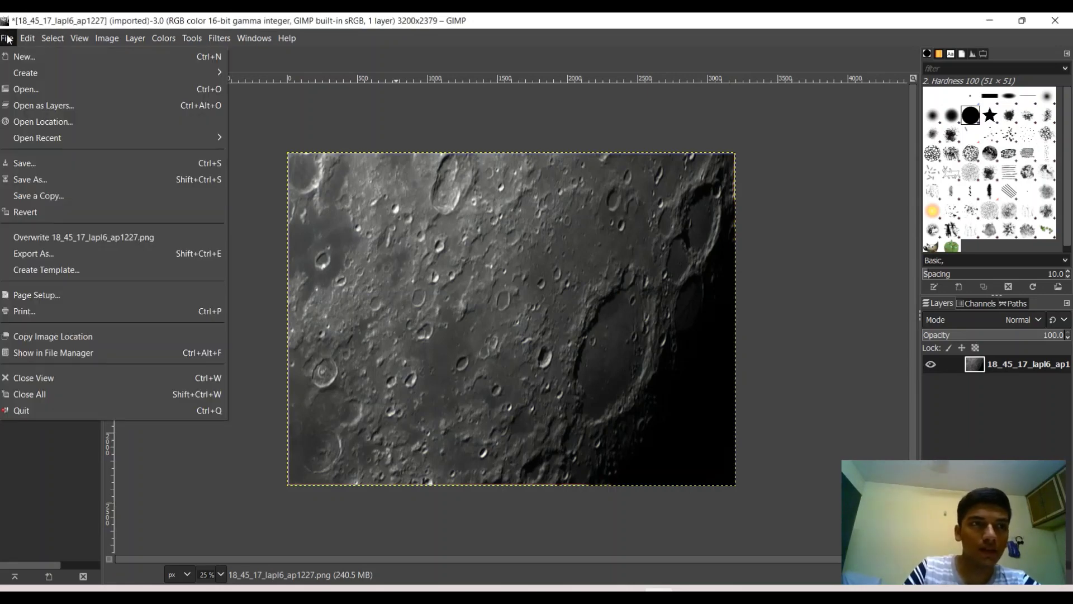
click(48, 253)
click(491, 189)
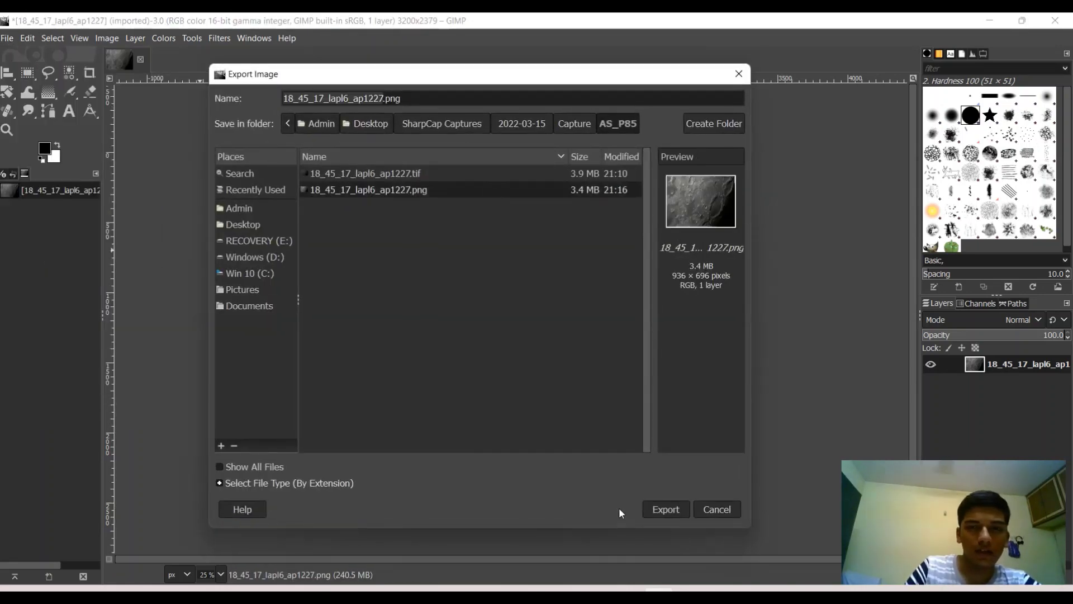
click(668, 517)
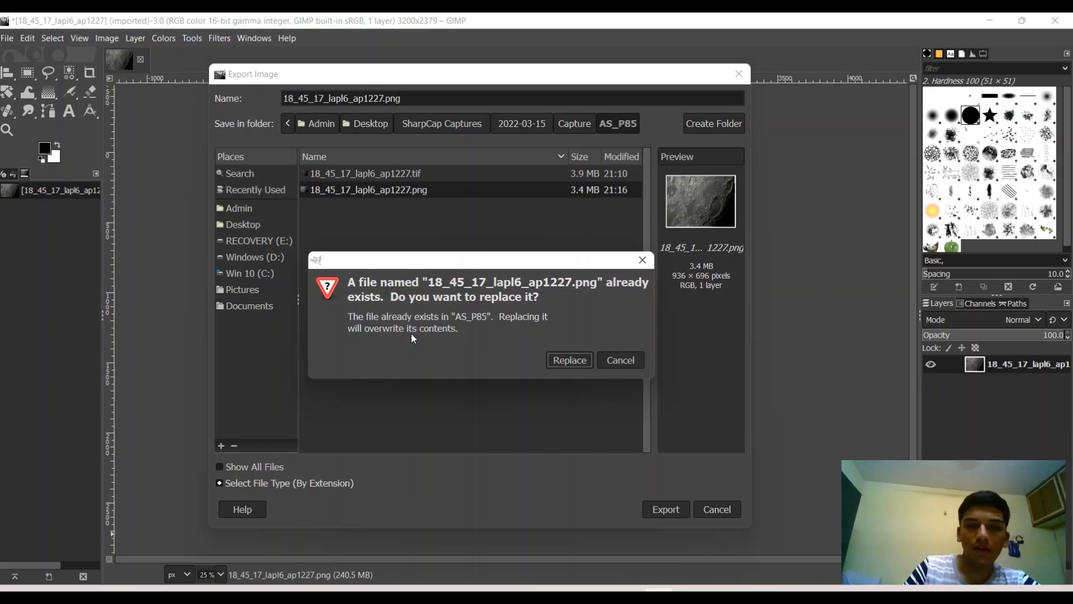
click(569, 361)
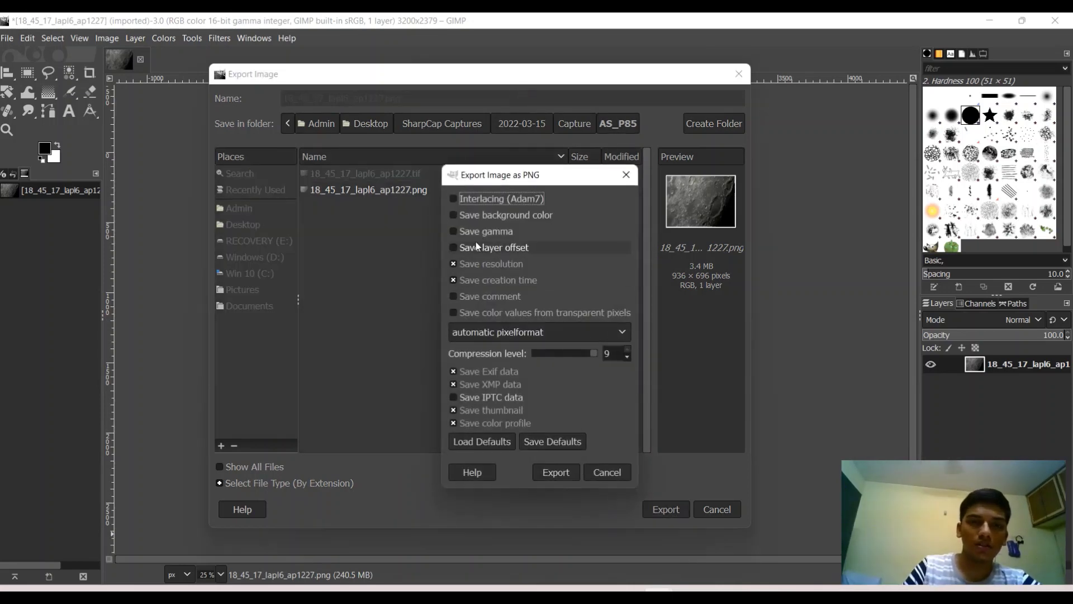
Set the PNG export to 16bpc RGB with compression level 0 and export.
click(452, 233)
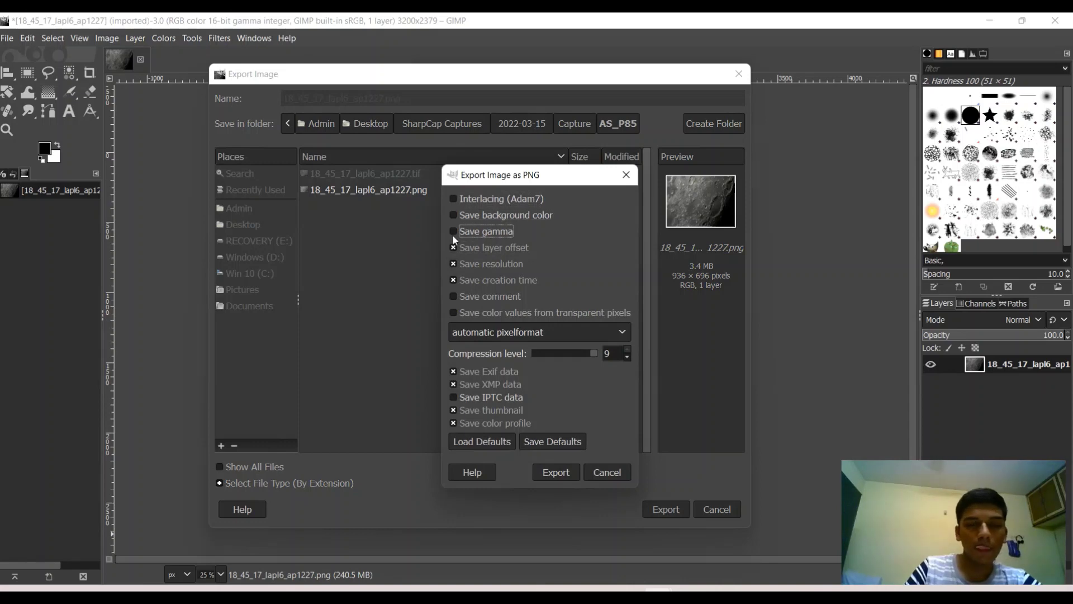
click(510, 333)
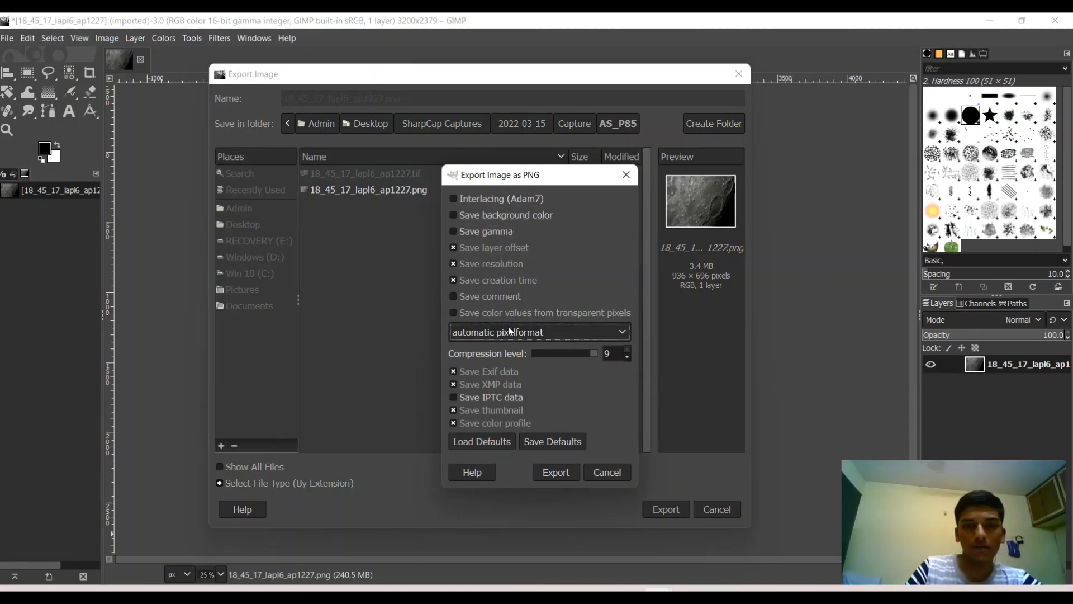
click(510, 330)
click(518, 332)
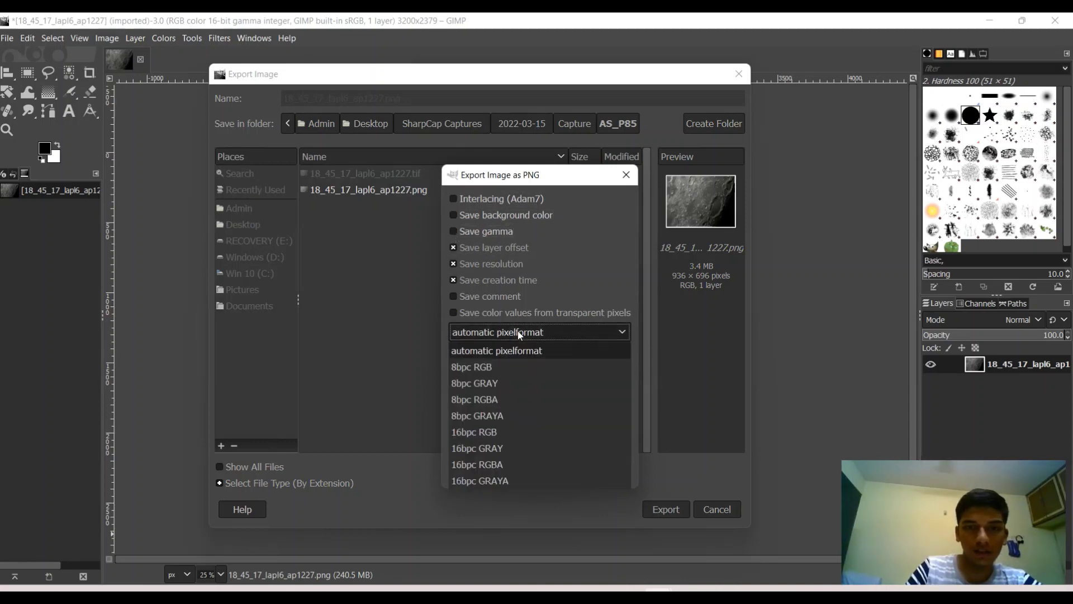
click(504, 432)
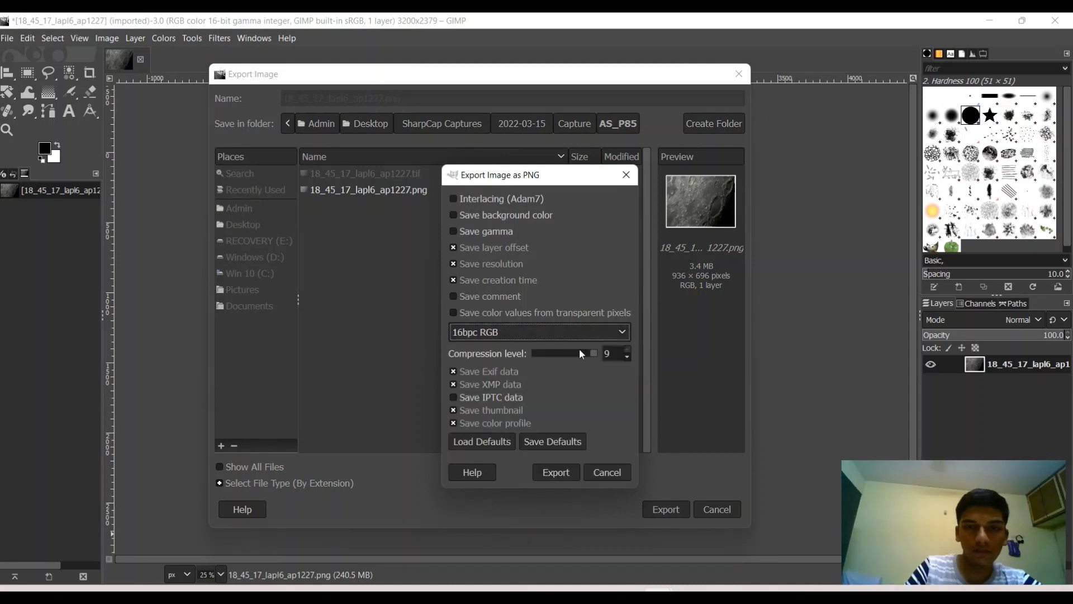
drag(594, 354, 531, 363)
click(469, 229)
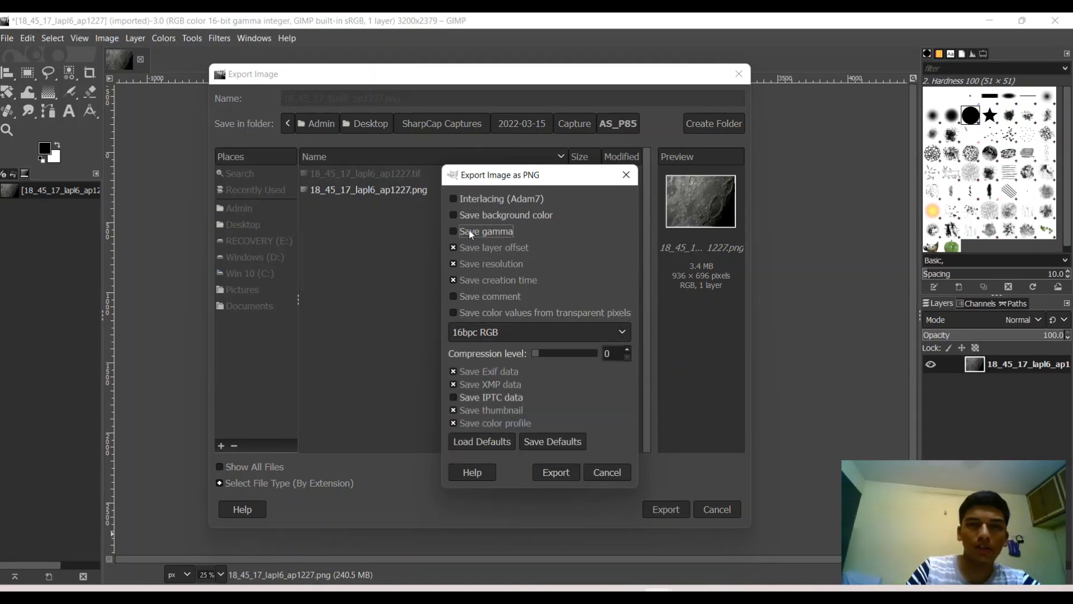
click(460, 214)
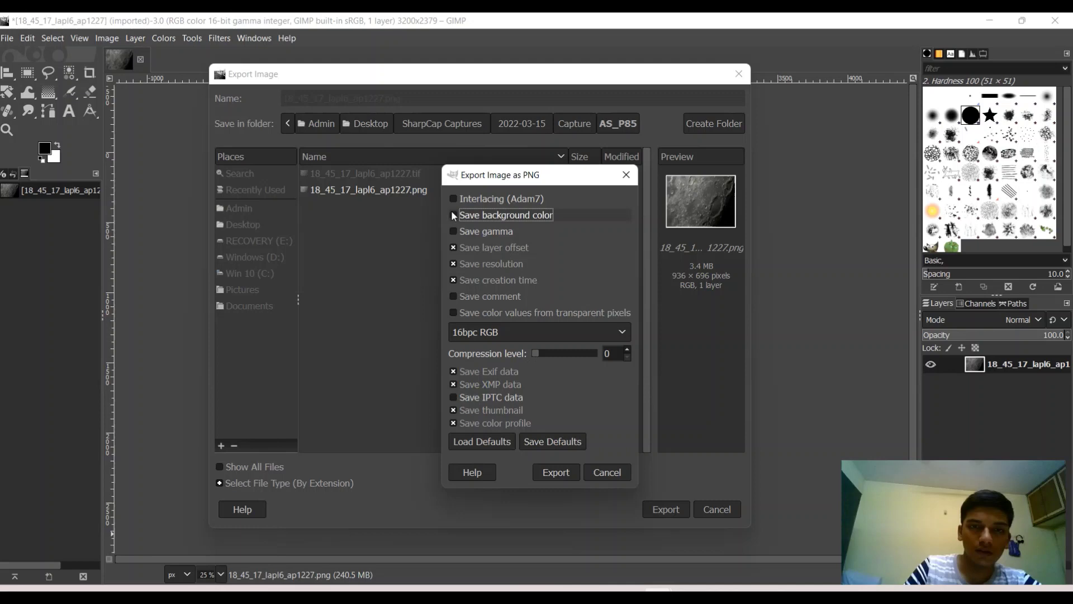
key(Return)
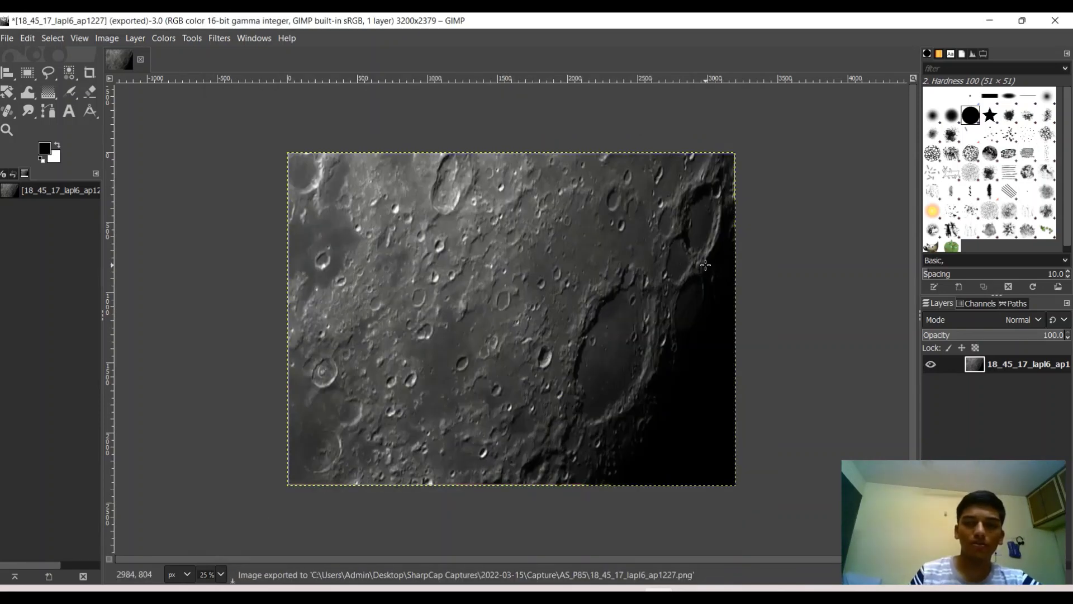